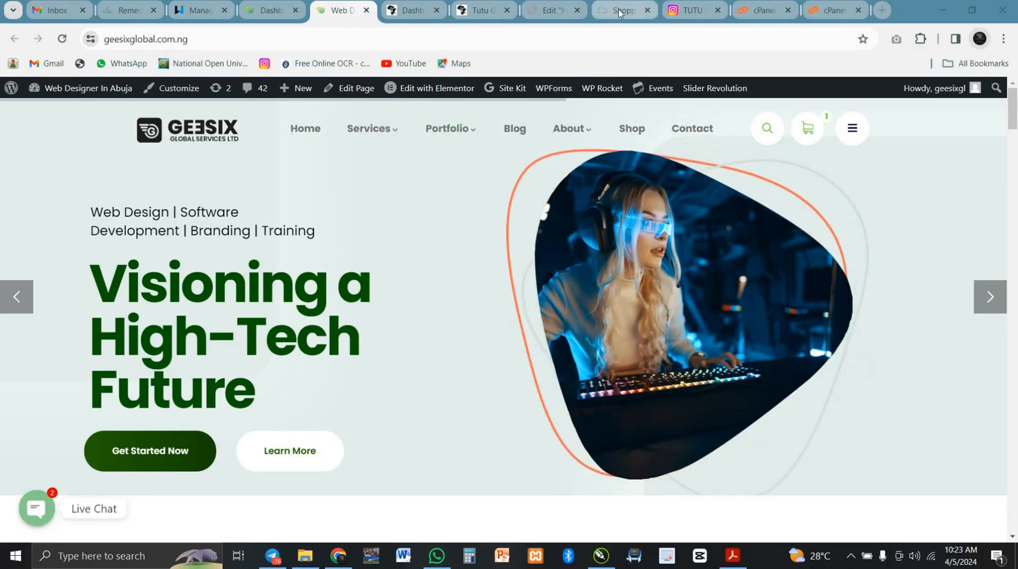
Step: Switch to the Truehost web hosting page and examine the Silver and Bronze packages' prices and features
left_click(619, 11)
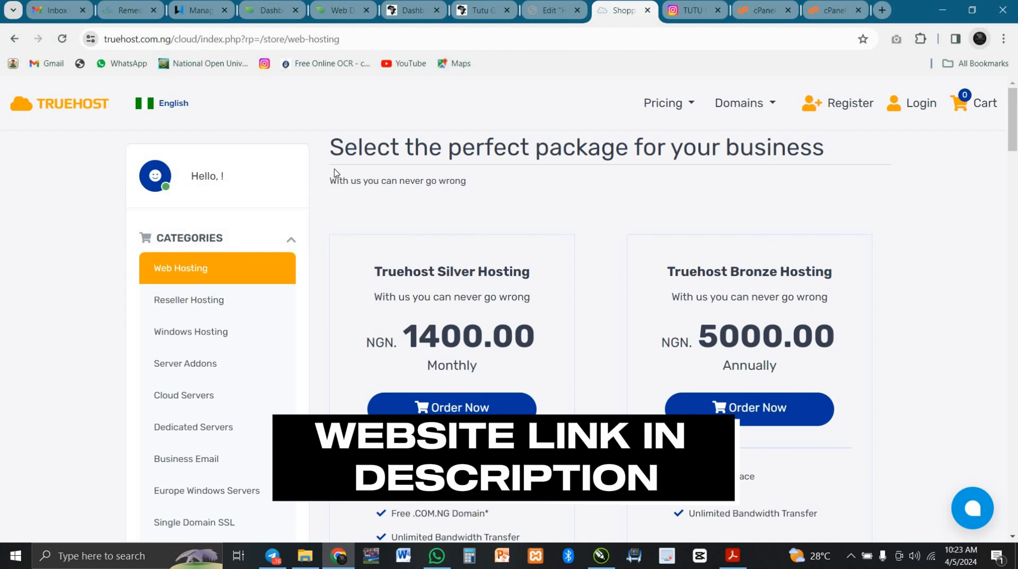
scroll(480, 302, "down", 1)
scroll(477, 300, "up", 1)
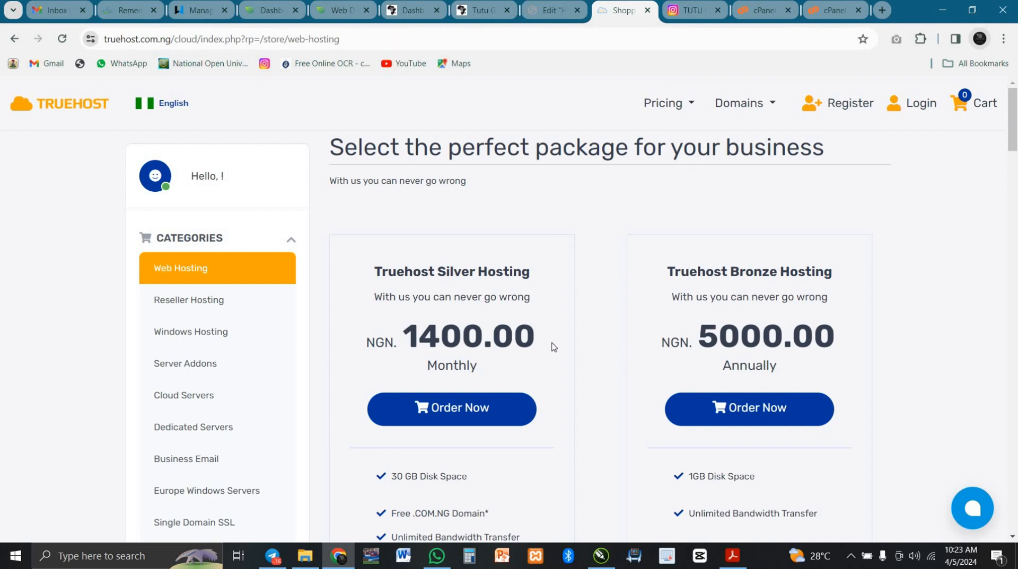
scroll(409, 242, "down", 1)
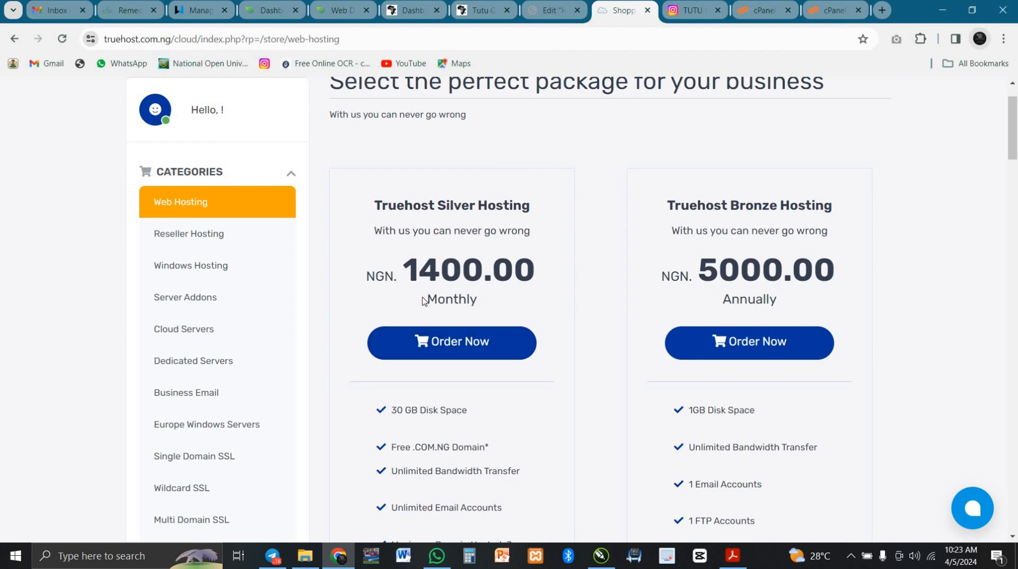
scroll(460, 312, "down", 1)
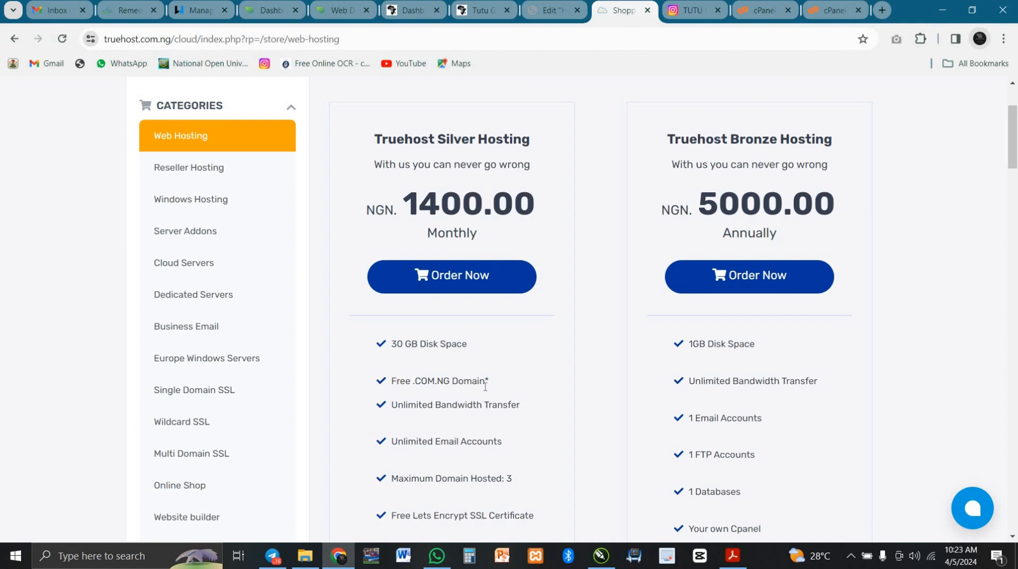
scroll(489, 361, "down", 1)
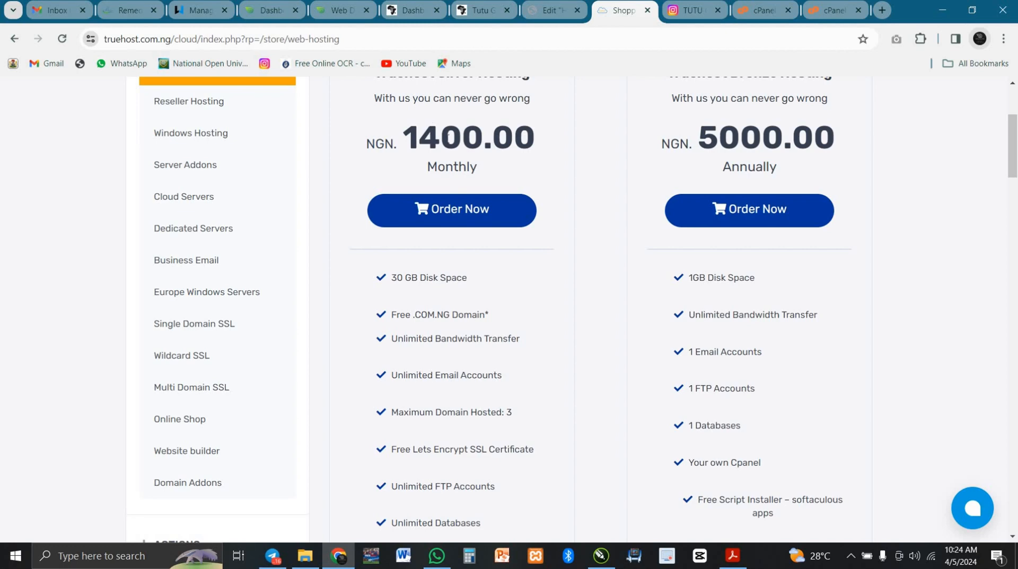
scroll(423, 255, "down", 2)
scroll(425, 234, "up", 2)
scroll(462, 302, "down", 2)
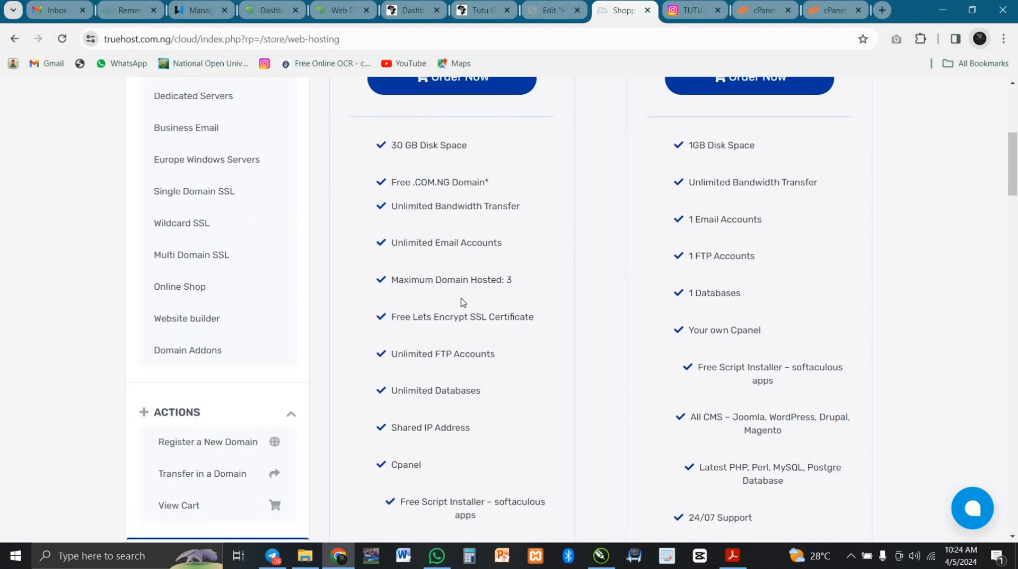
Step: Examine the Truehost Gold Hosting package's price, disk space and maximum number of hosted domains
scroll(461, 302, "down", 3)
scroll(460, 298, "down", 3)
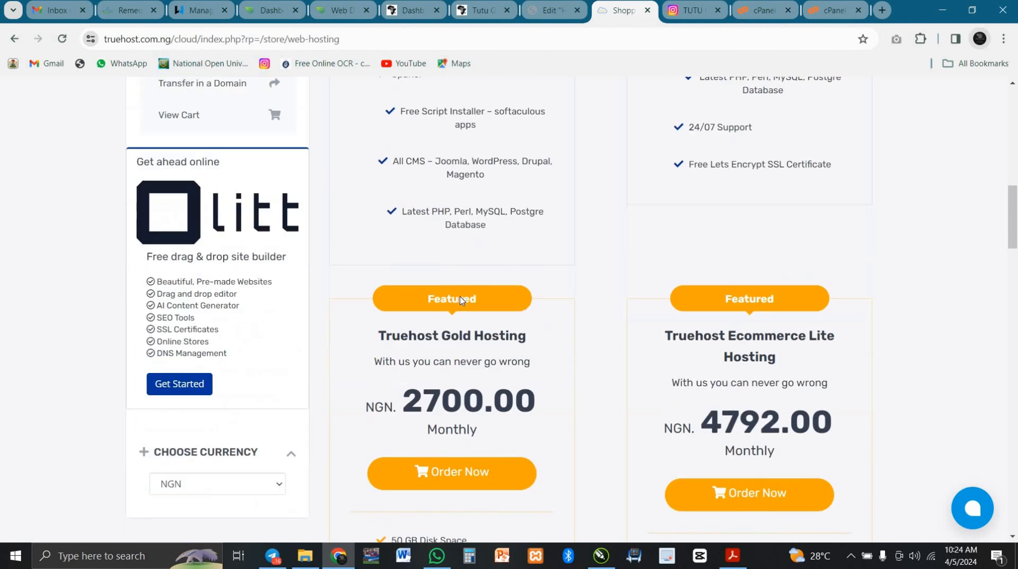
scroll(456, 342, "down", 1)
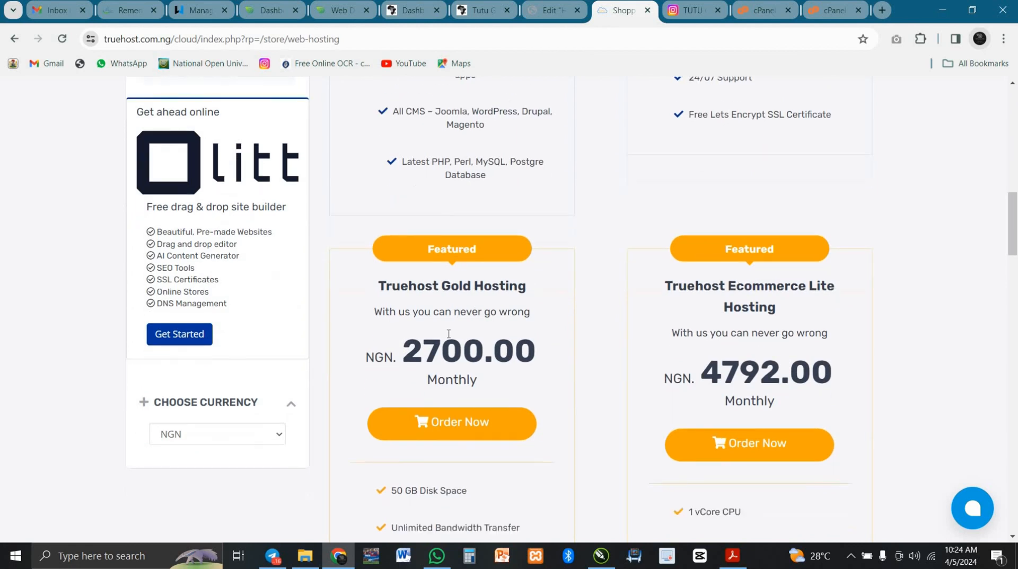
scroll(464, 294, "down", 1)
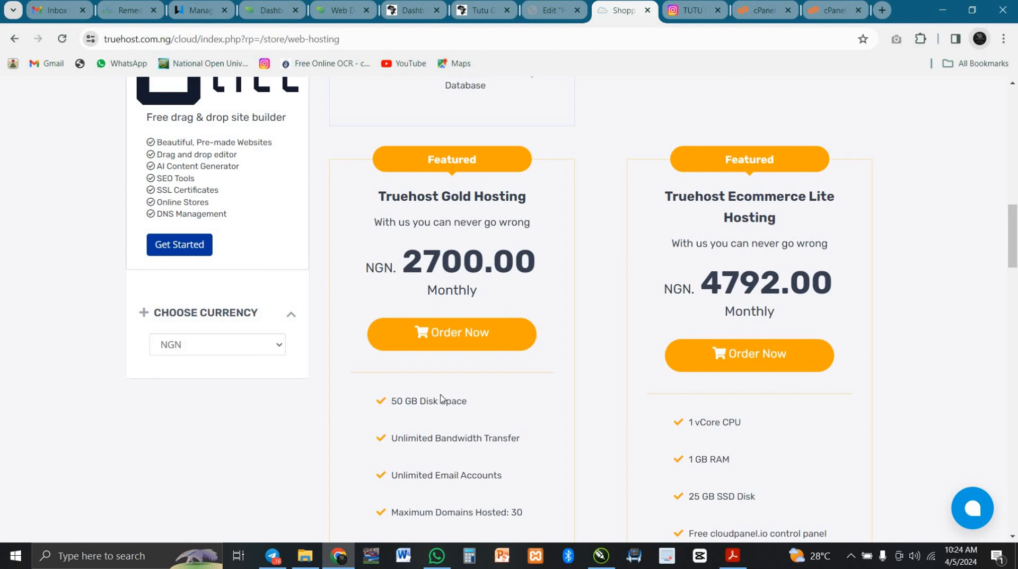
scroll(441, 400, "down", 1)
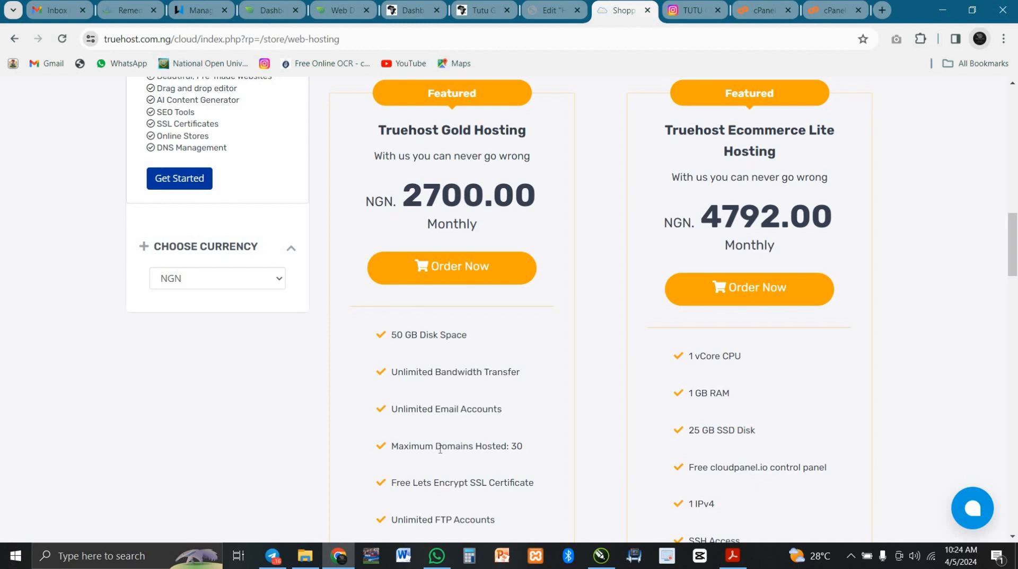
scroll(440, 450, "down", 1)
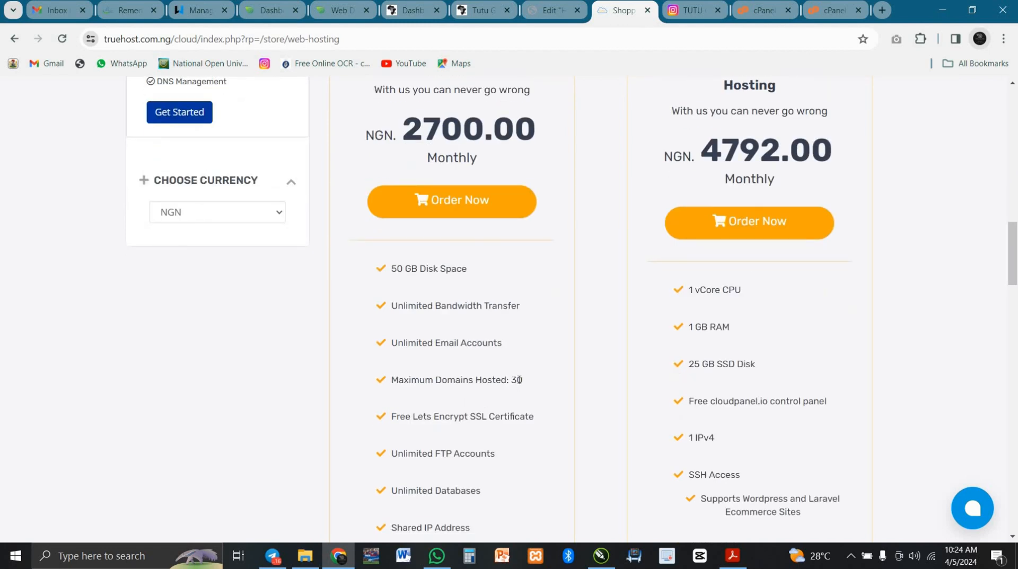
left_click_drag(512, 379, 523, 381)
left_click(363, 284)
scroll(448, 342, "up", 15)
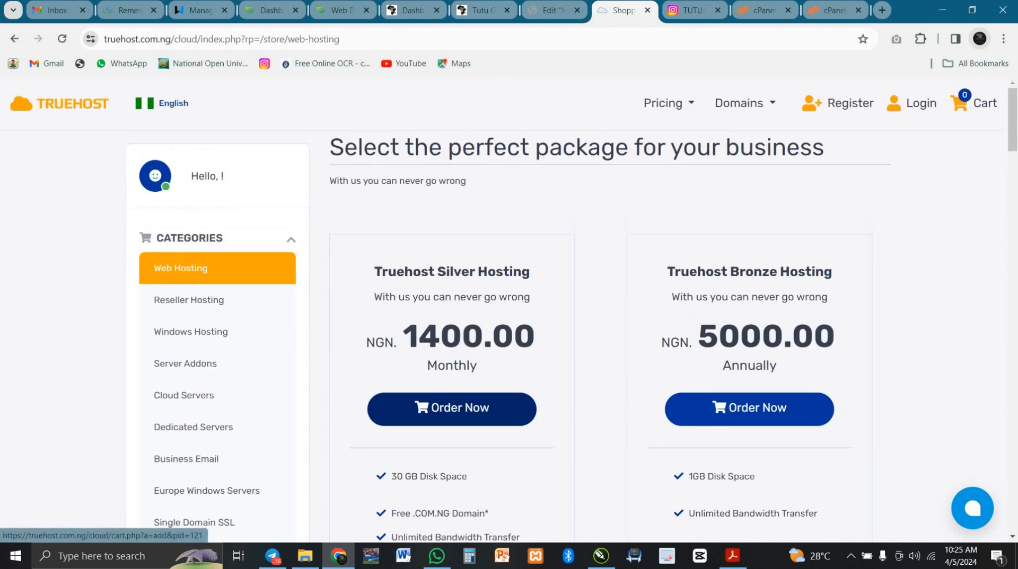
Step: Open Truehost's domain search and check the availability of geesixtechhub.com.ng
left_click(769, 106)
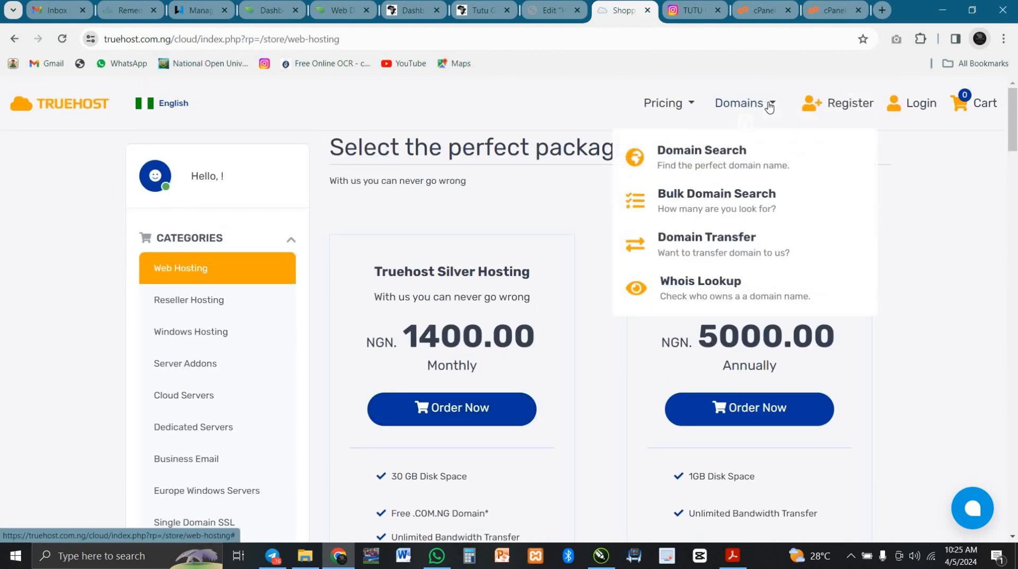
left_click(693, 155)
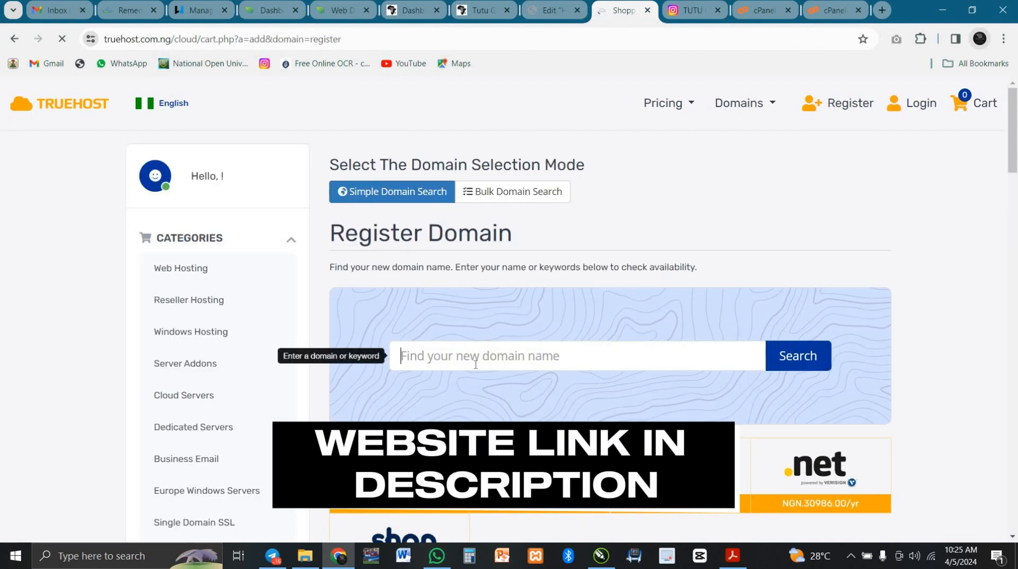
type("geesix")
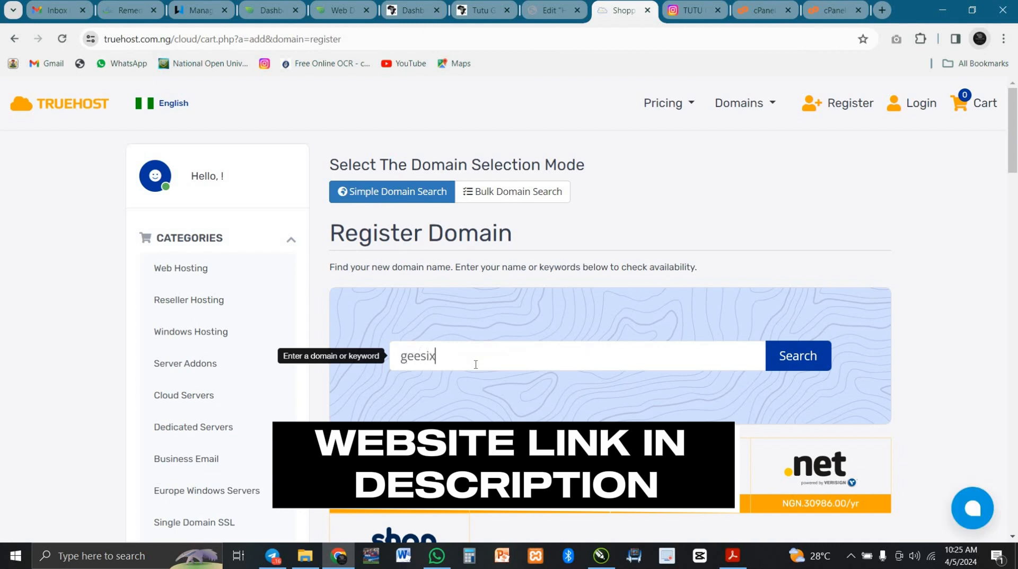
type("tech")
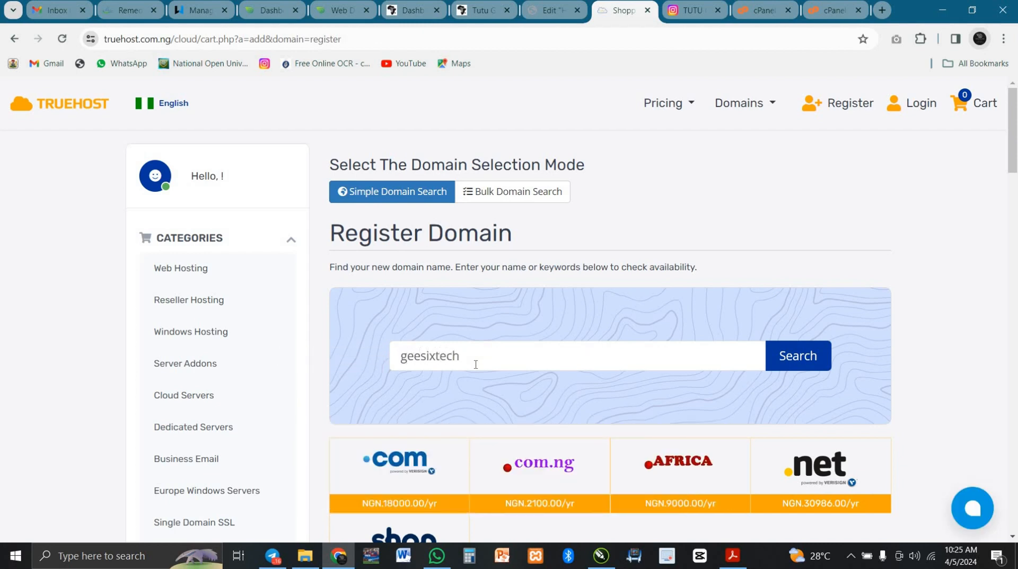
type("hup")
type(".com.n")
type("g")
left_click(792, 359)
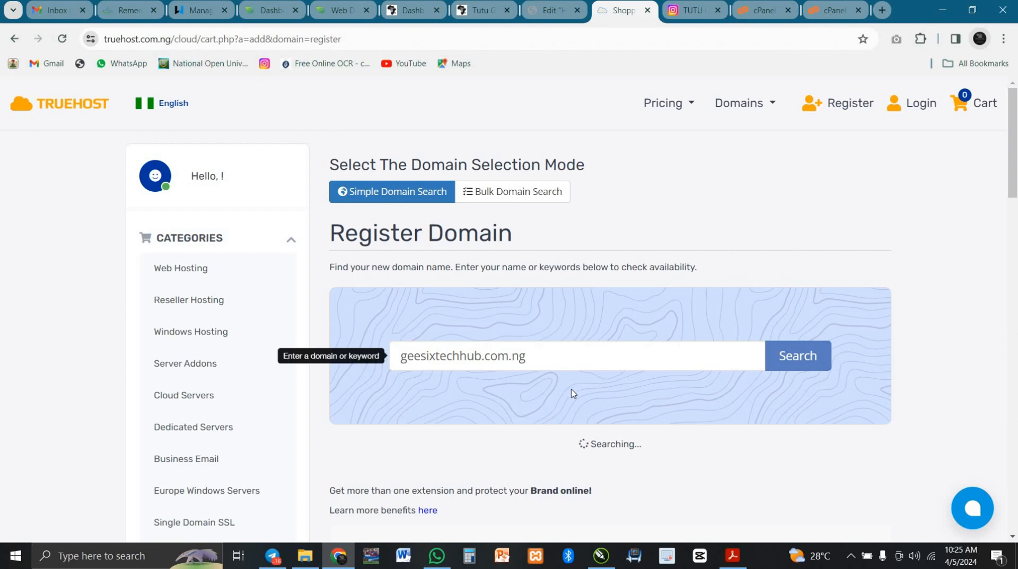
Step: Add geesixtechhub.com.ng to the cart and proceed to its checkout configuration
scroll(566, 407, "down", 2)
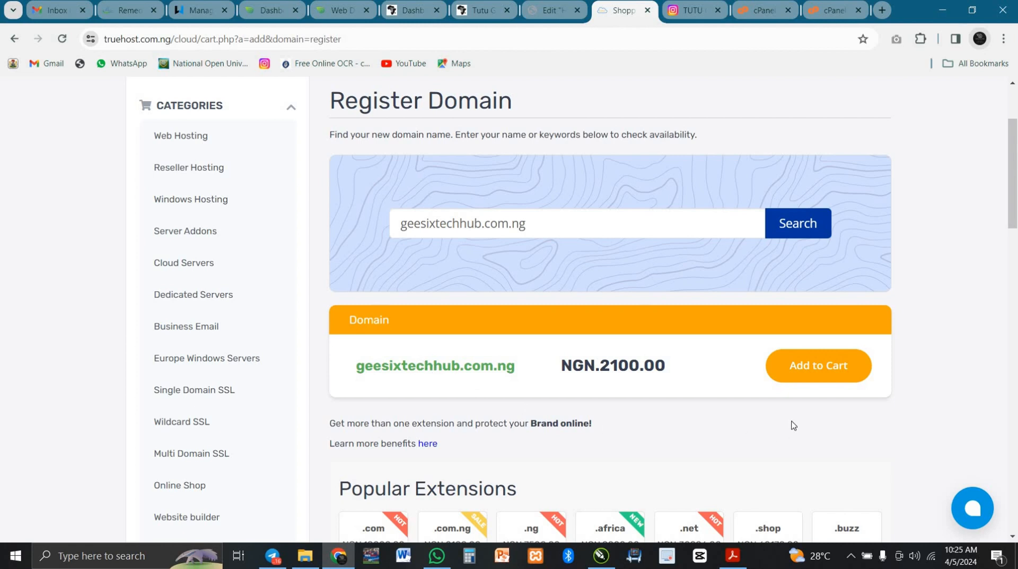
left_click(821, 373)
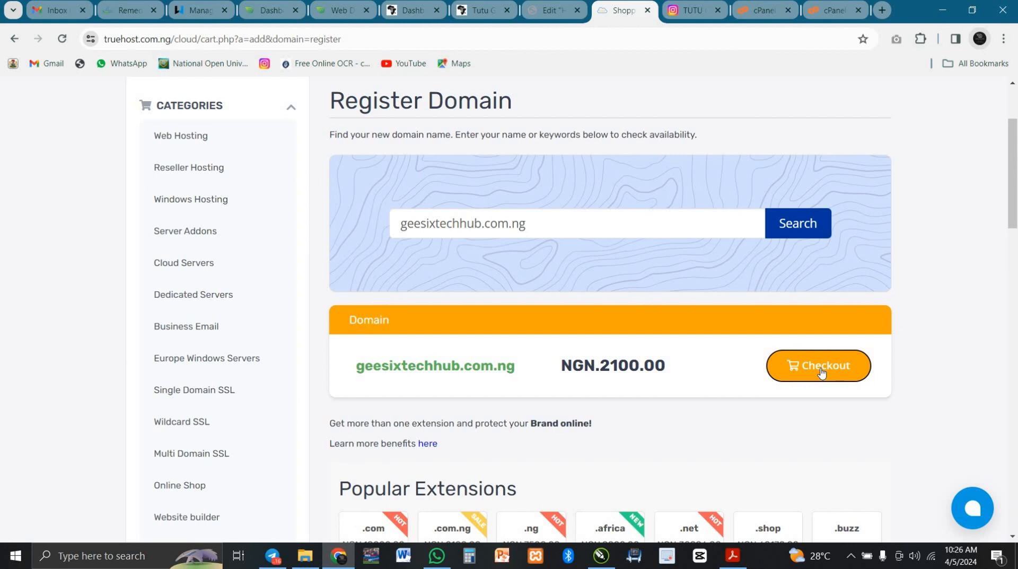
left_click(821, 373)
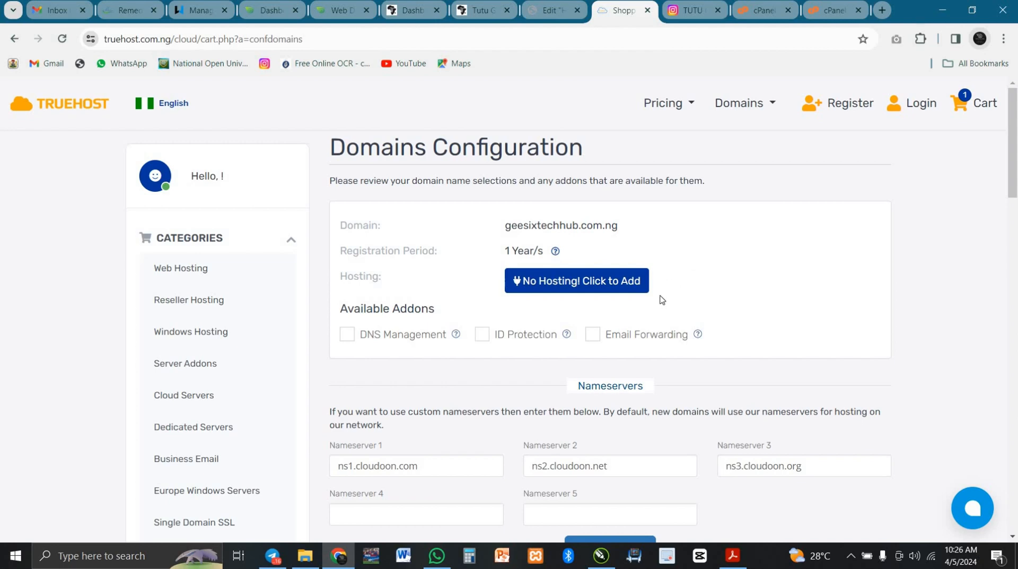
Step: Review the domain configuration for geesixtechhub.com.ng, accept the default nameservers and continue to the order page
scroll(658, 302, "down", 4)
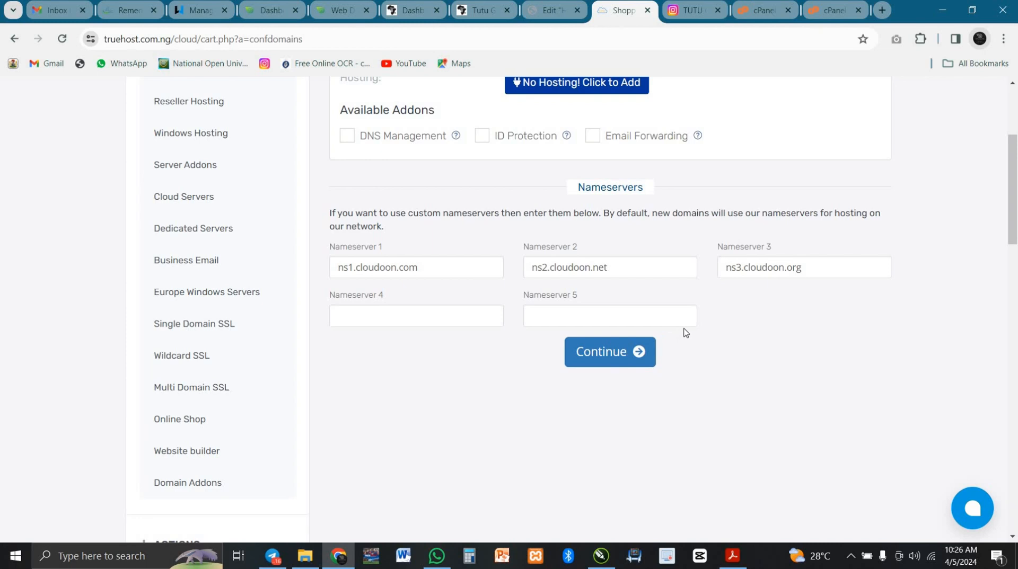
scroll(680, 327, "up", 1)
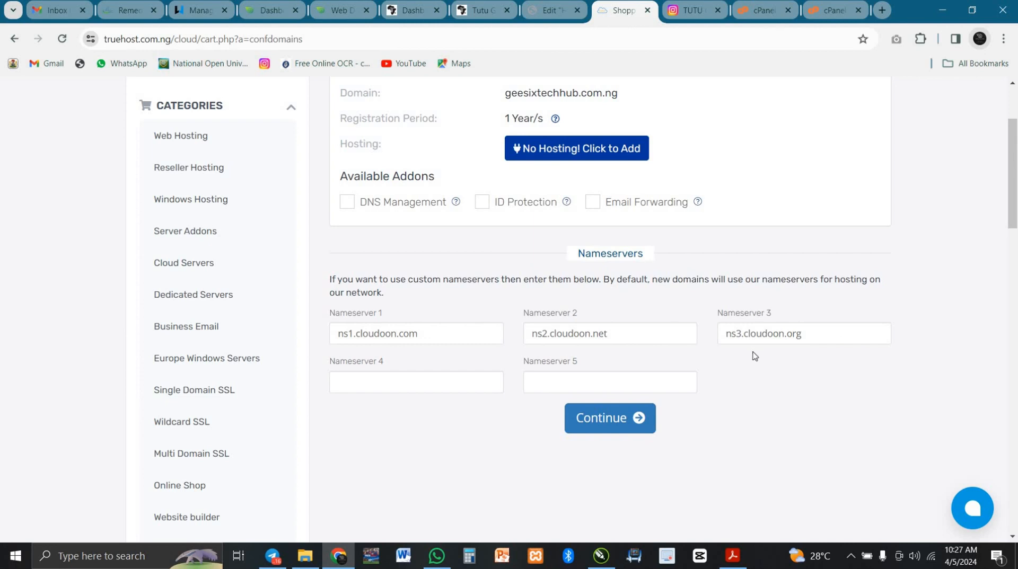
scroll(783, 295, "up", 1)
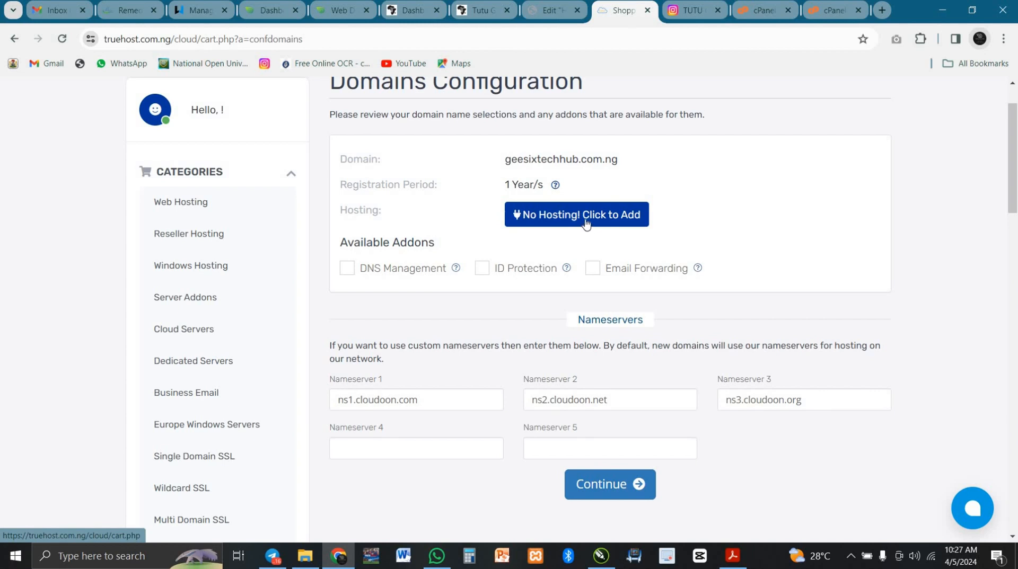
left_click(608, 493)
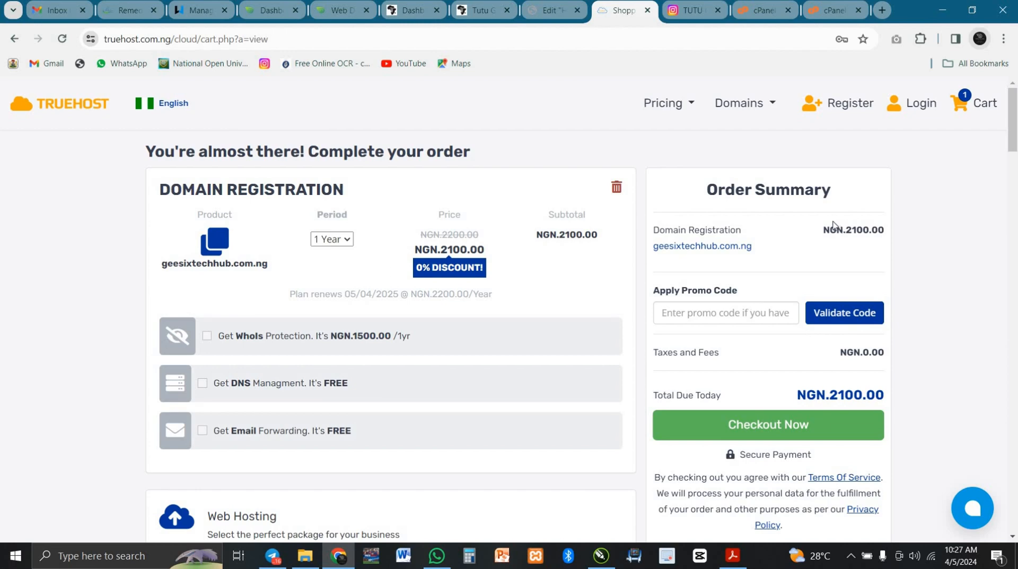
Step: Review the domain order's add-ons and summary, and glance at the domain list in cPanel
scroll(734, 424, "down", 3)
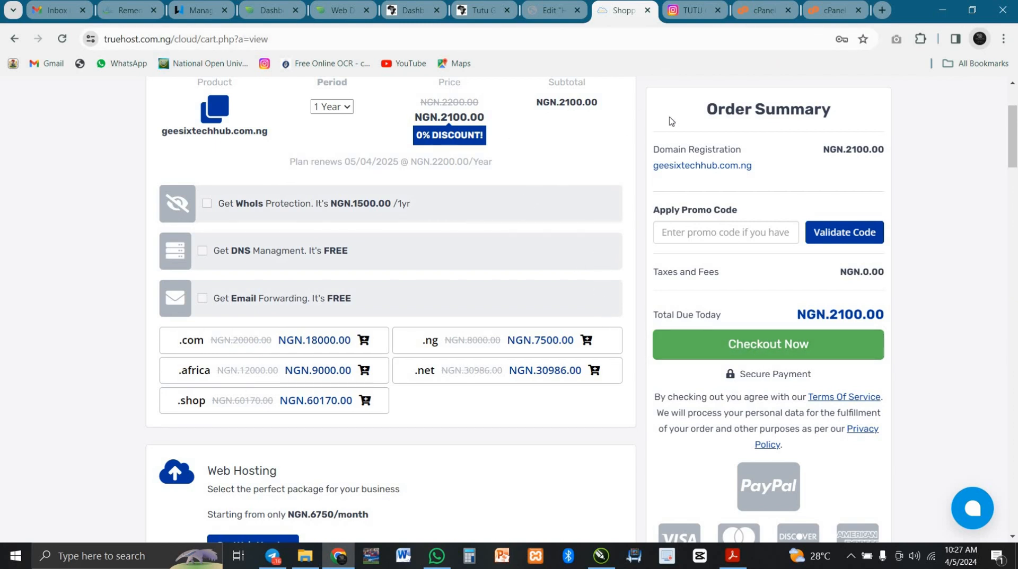
scroll(620, 155, "up", 2)
scroll(620, 148, "up", 1)
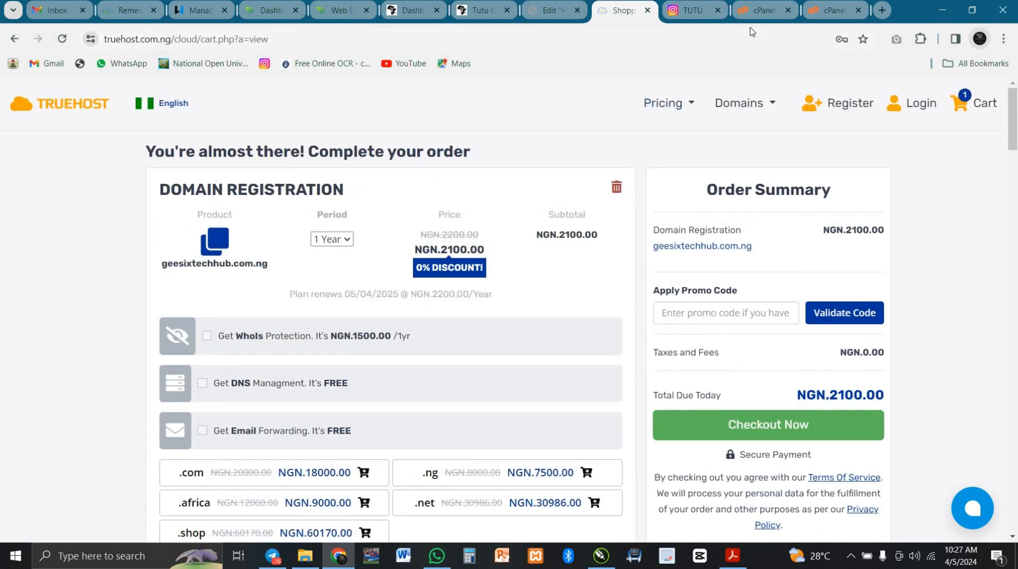
left_click(763, 15)
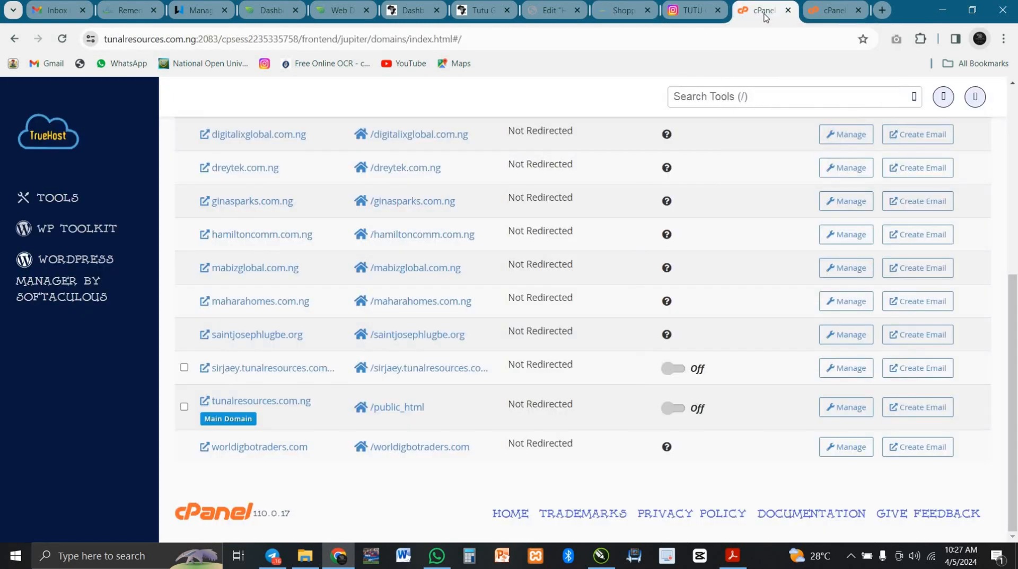
left_click(624, 11)
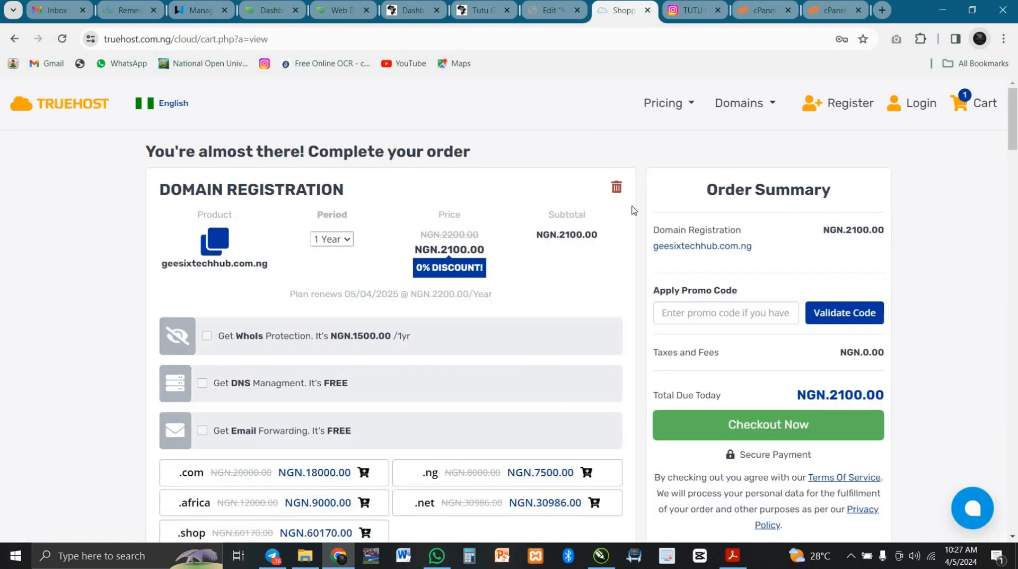
Step: Open the web hosting pricing page again and look over the packages down to Truehost Gold Hosting
left_click(681, 105)
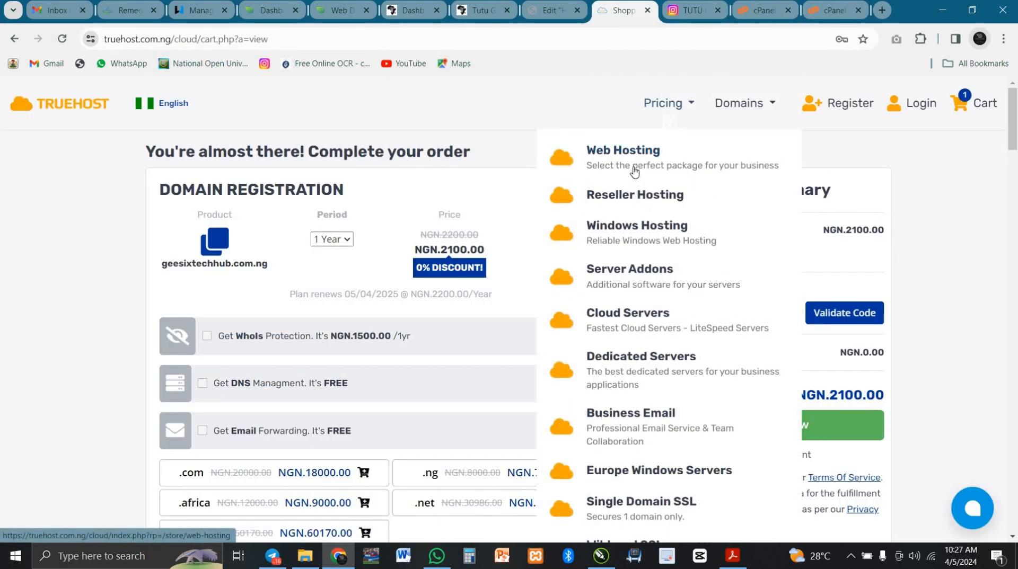
left_click(615, 159)
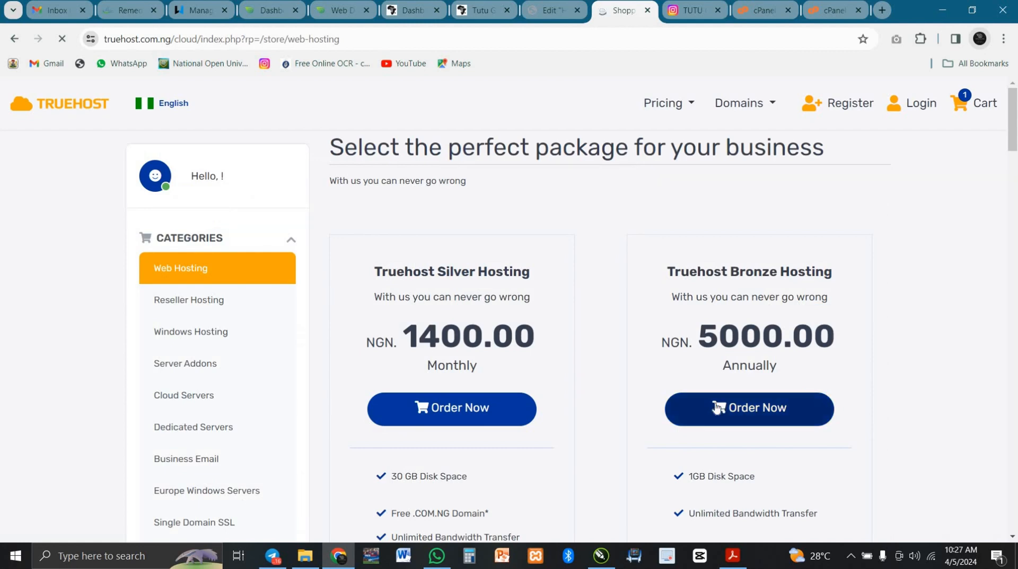
scroll(636, 406, "down", 6)
scroll(660, 400, "down", 8)
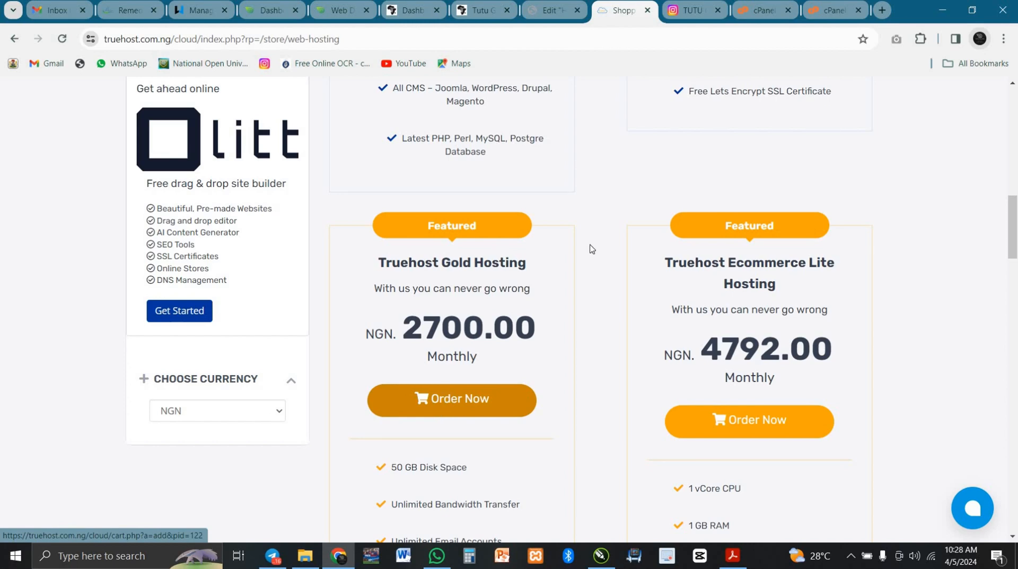
Step: Open the Domains page in cPanel and look through the list of domains hosted on the account
left_click(843, 12)
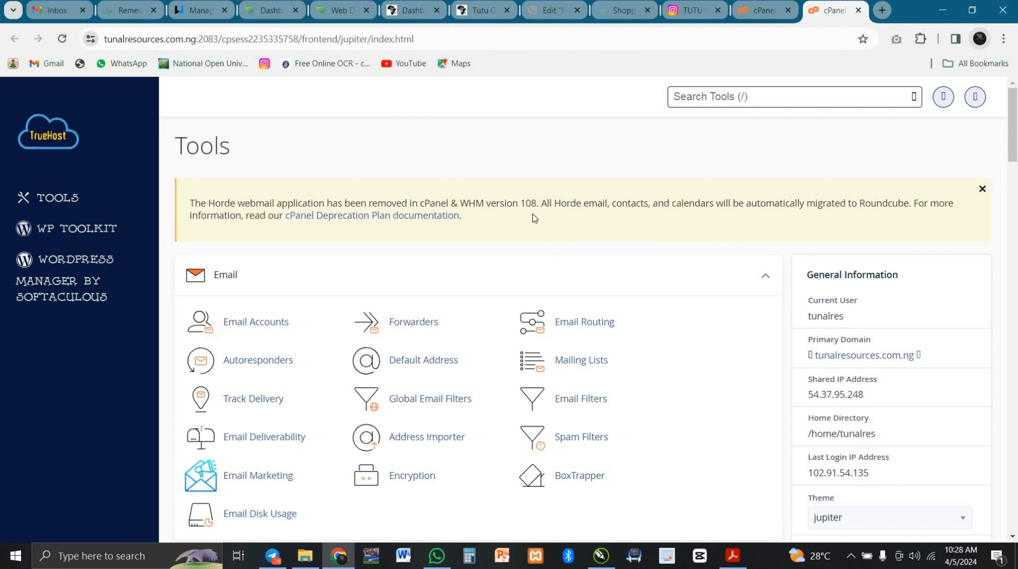
scroll(537, 222, "down", 6)
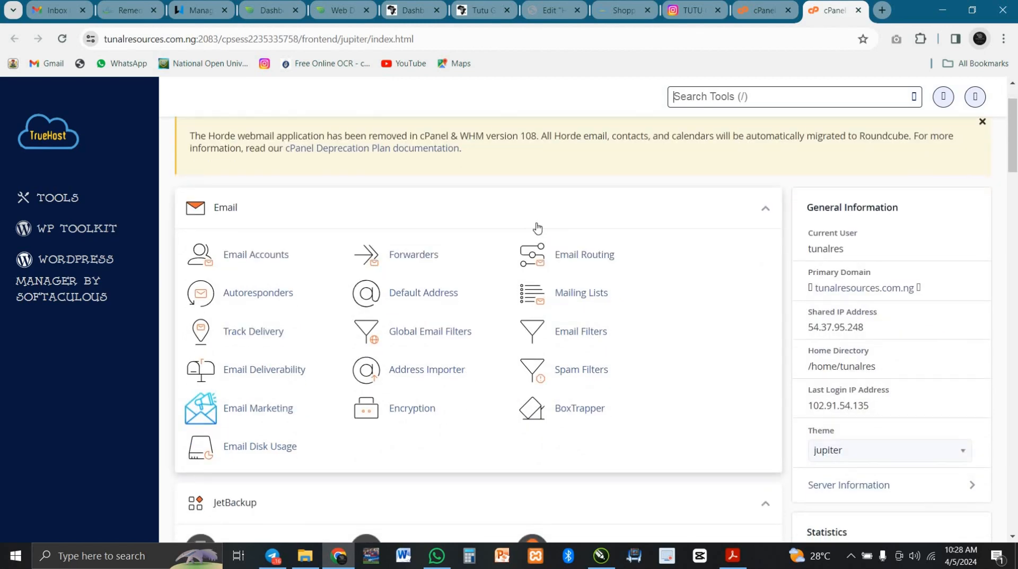
scroll(537, 228, "down", 10)
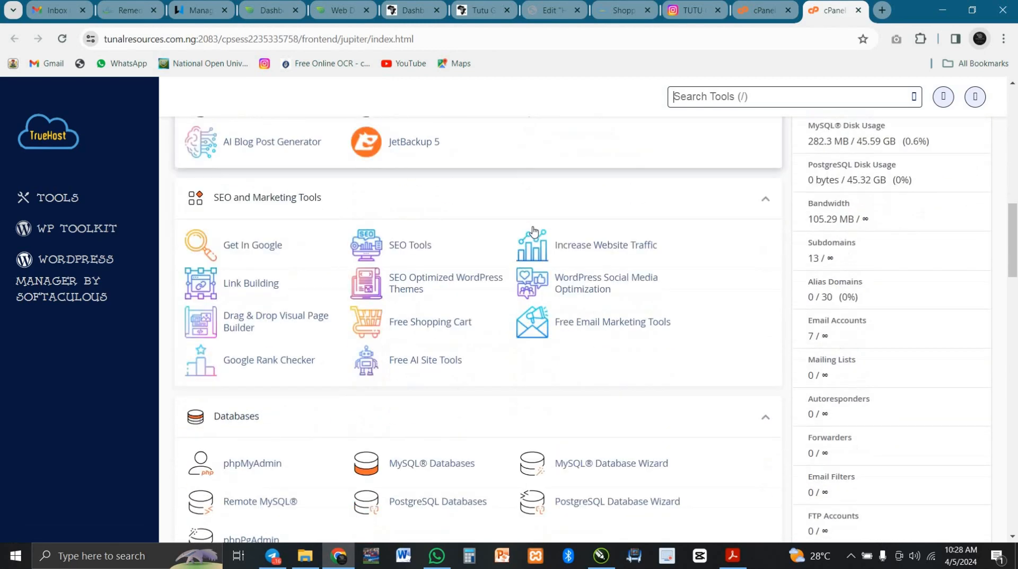
scroll(532, 231, "down", 4)
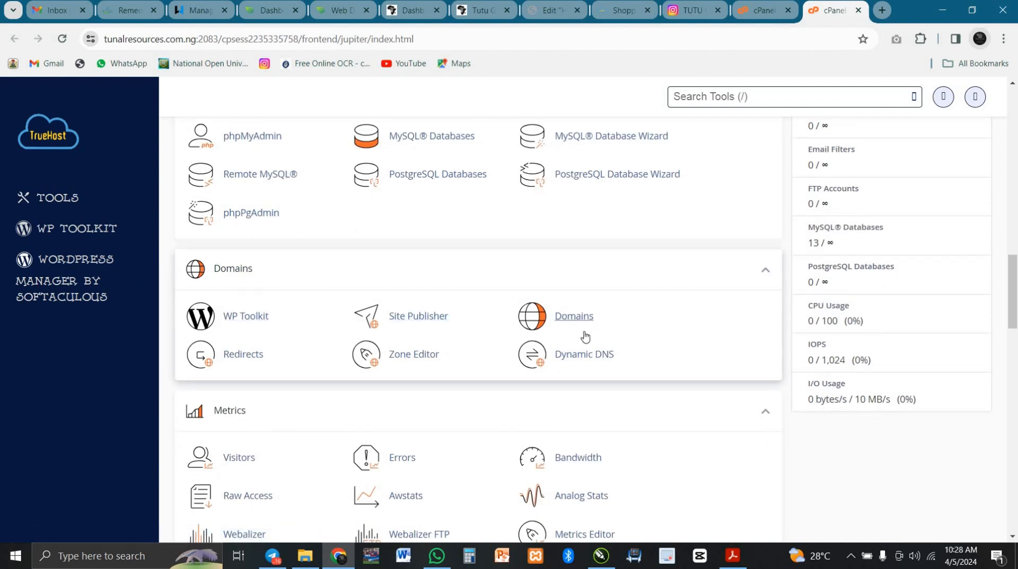
left_click(573, 318)
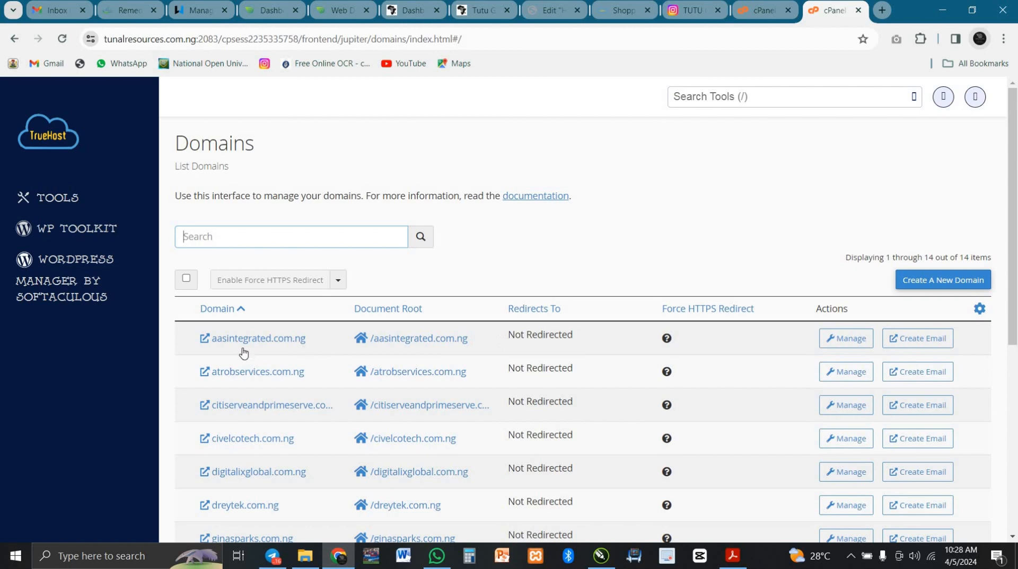
scroll(215, 358, "down", 1)
scroll(215, 358, "down", 4)
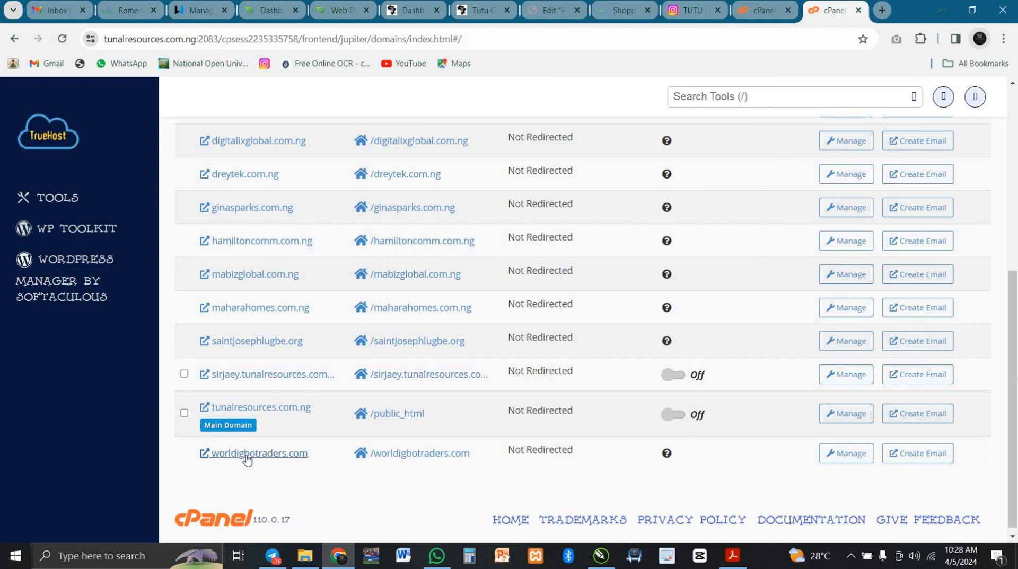
scroll(229, 441, "up", 10)
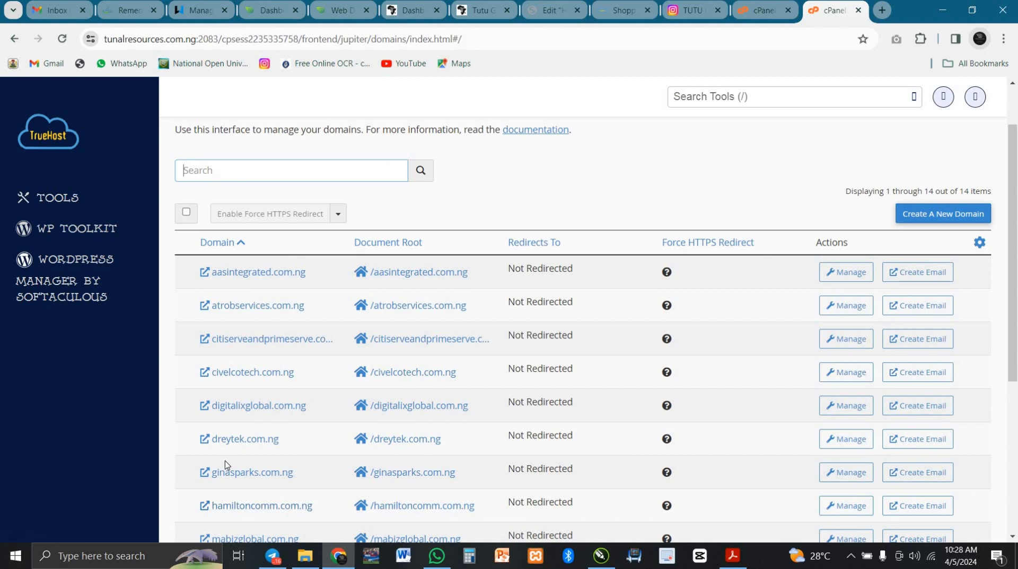
scroll(223, 466, "down", 2)
scroll(249, 413, "down", 2)
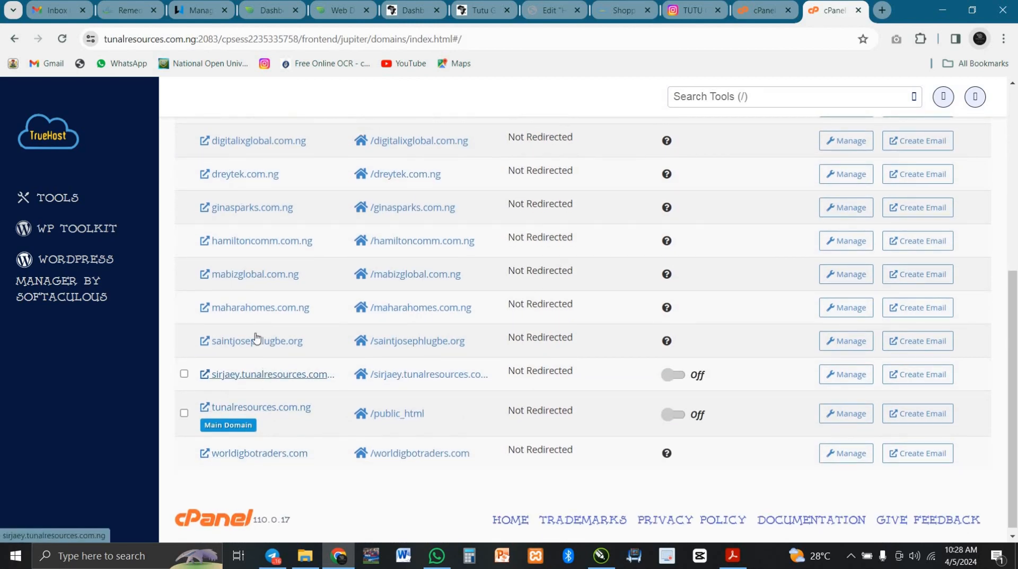
Step: Open maharahomes.com.ng, saintjosephlugbe.org and hamiltoncomm.com.ng in separate tabs, view the Mahara Homes site briefly and return to the domain list
right_click(252, 313)
left_click(297, 325)
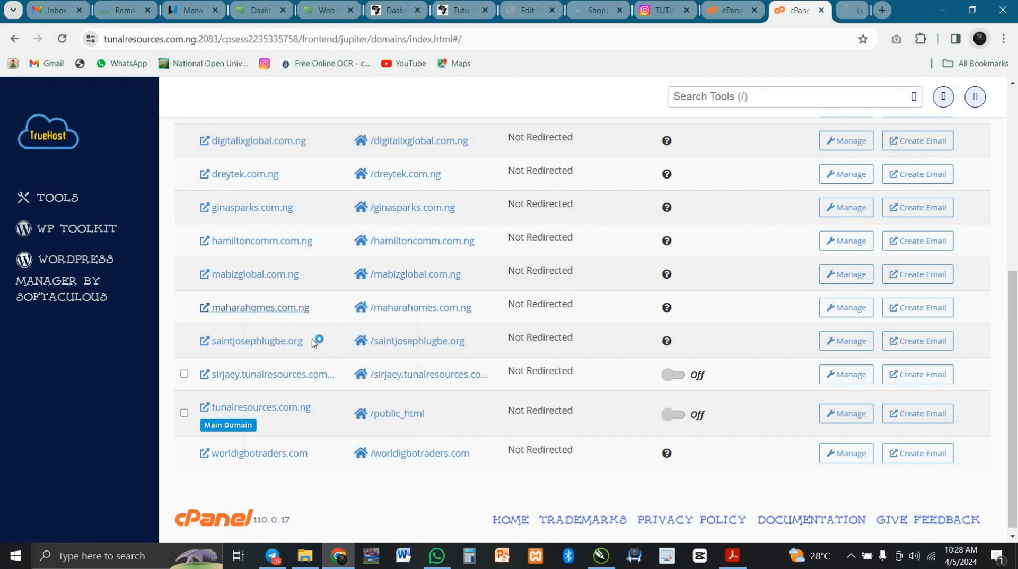
right_click(257, 344)
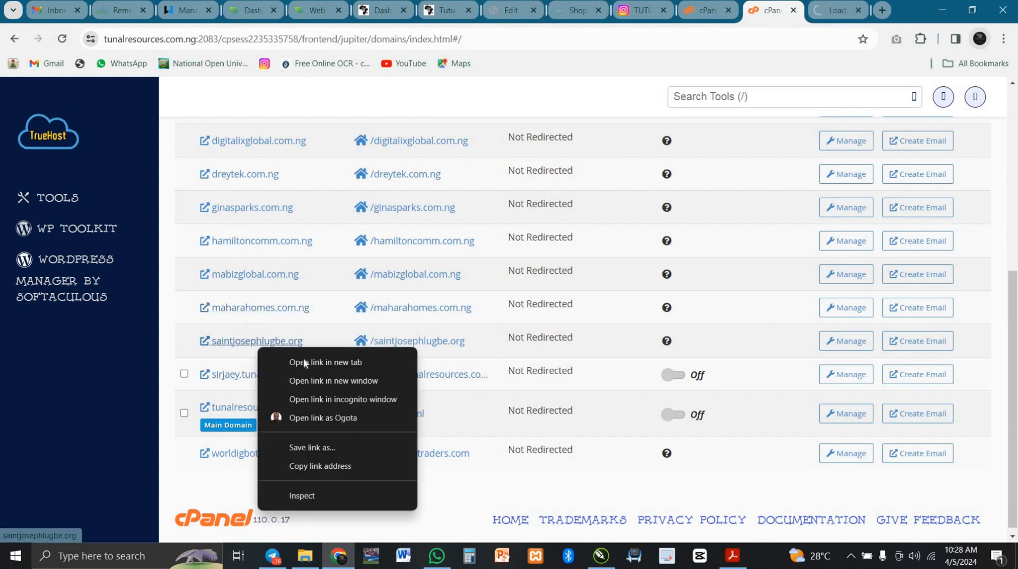
left_click(298, 362)
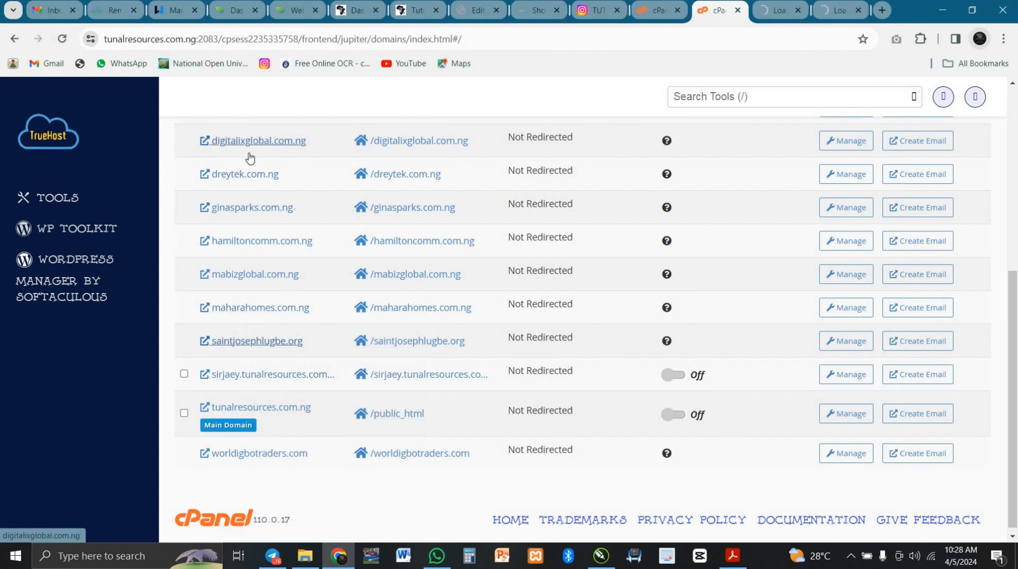
right_click(237, 240)
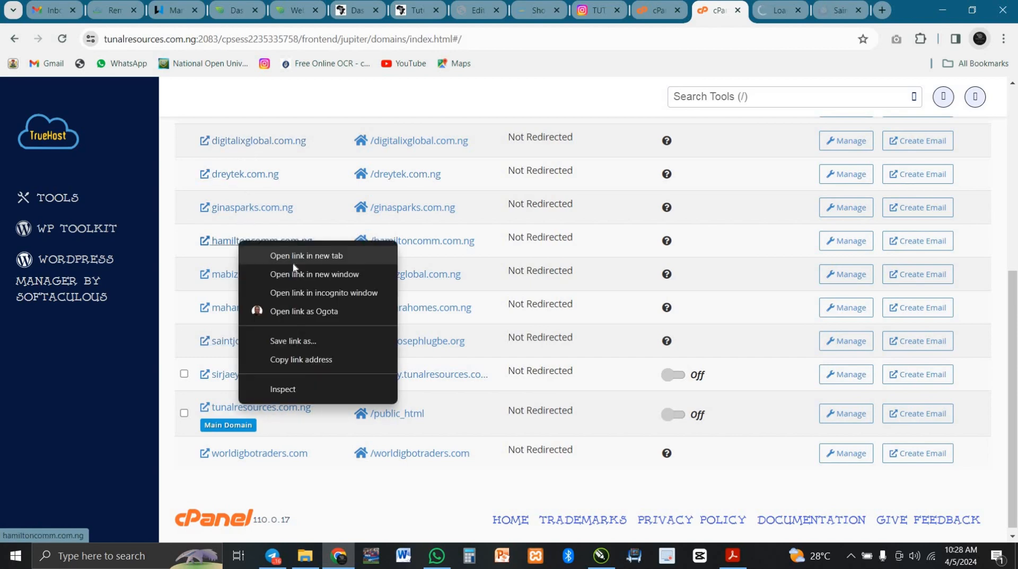
left_click(292, 258)
left_click(727, 10)
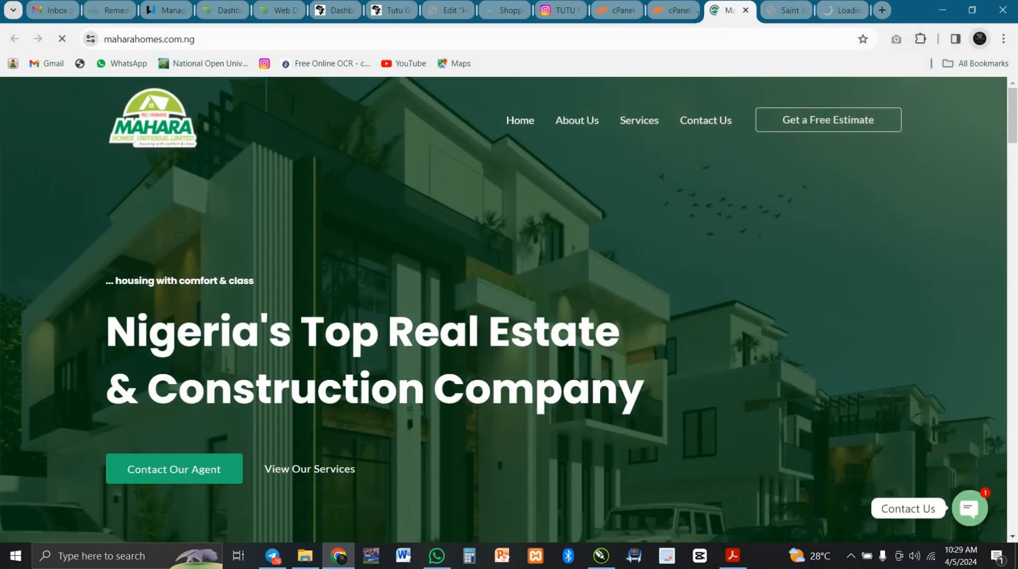
left_click(672, 10)
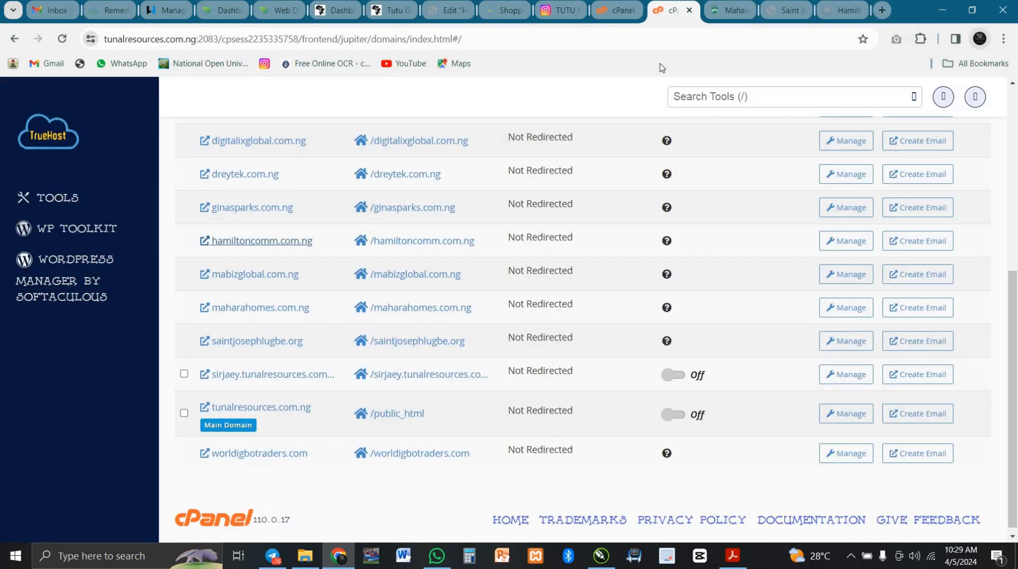
Step: Start creating a new domain in cPanel and enter geesixtechhub.com.ng as the domain name
scroll(559, 253, "up", 6)
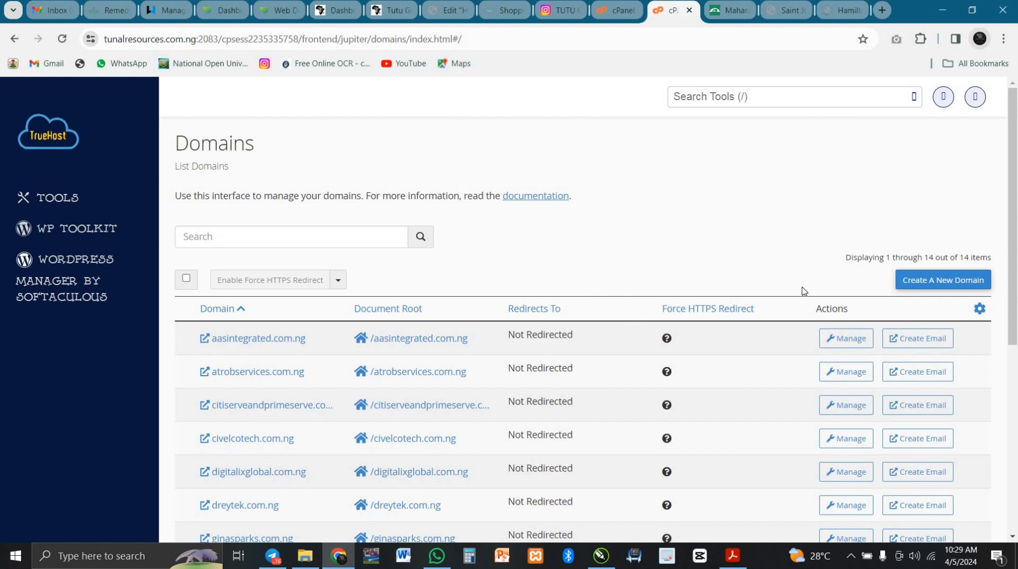
left_click(933, 285)
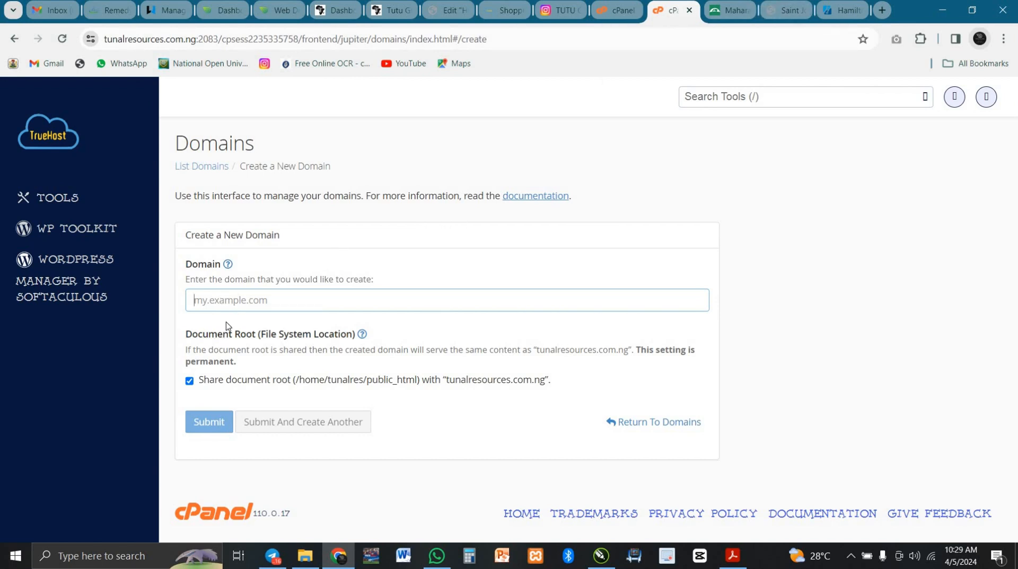
type("geesic")
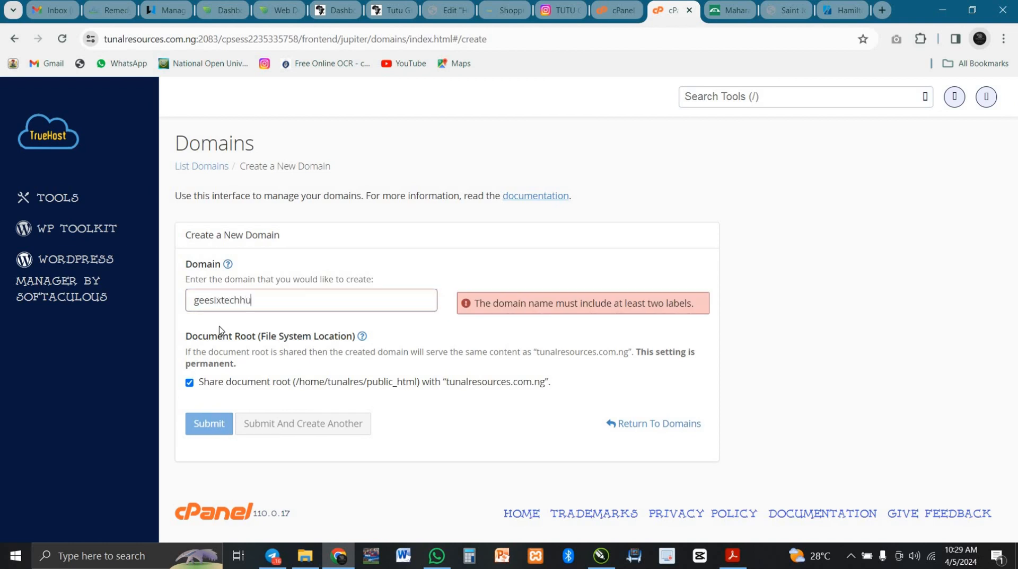
type("m")
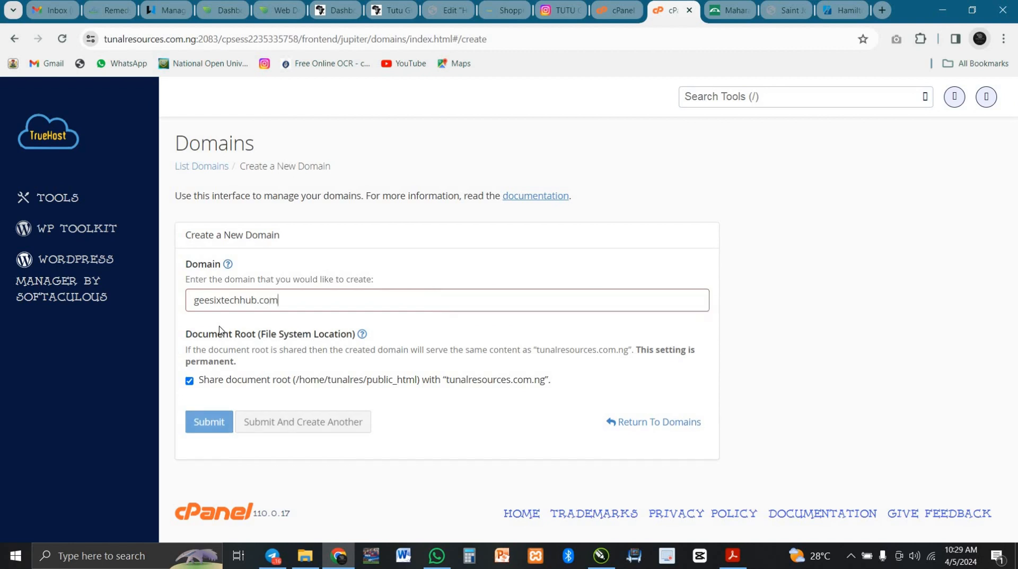
type(".ng")
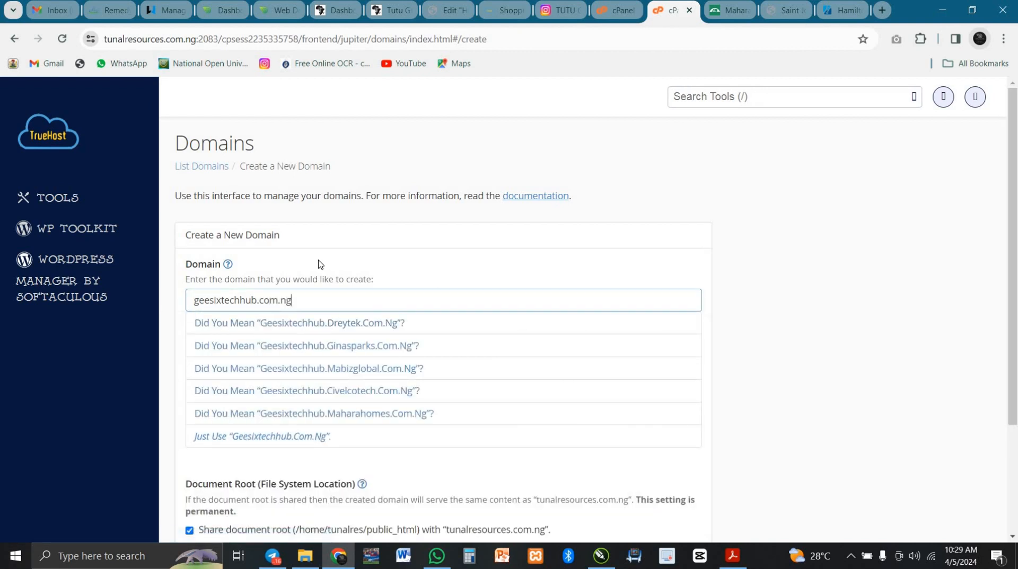
scroll(317, 261, "down", 1)
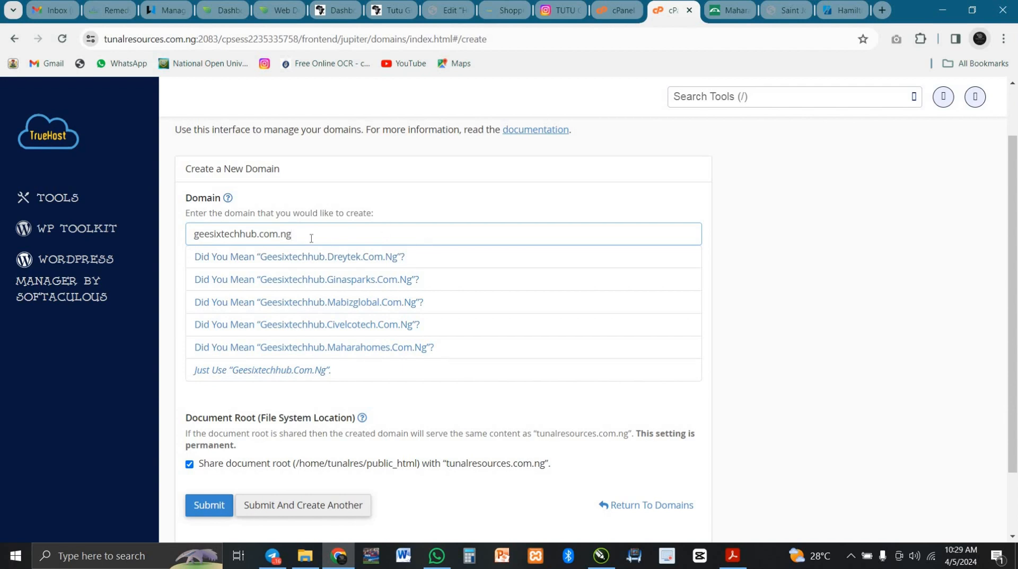
scroll(532, 353, "down", 1)
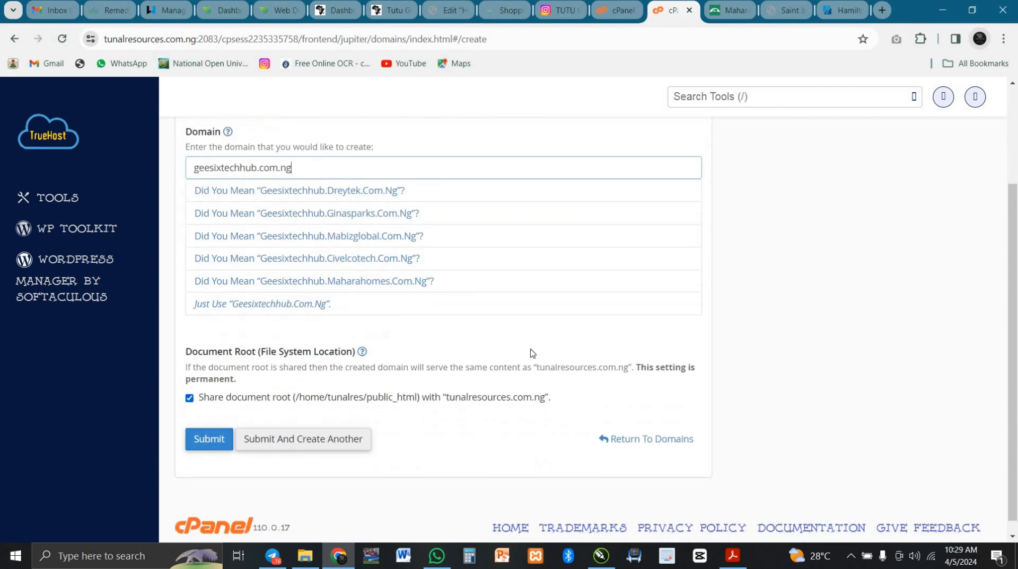
Step: Disable document root sharing with tunalresources.com.ng and submit the new domain with geesixtechhub.com.ng as its own directory
left_click(836, 283)
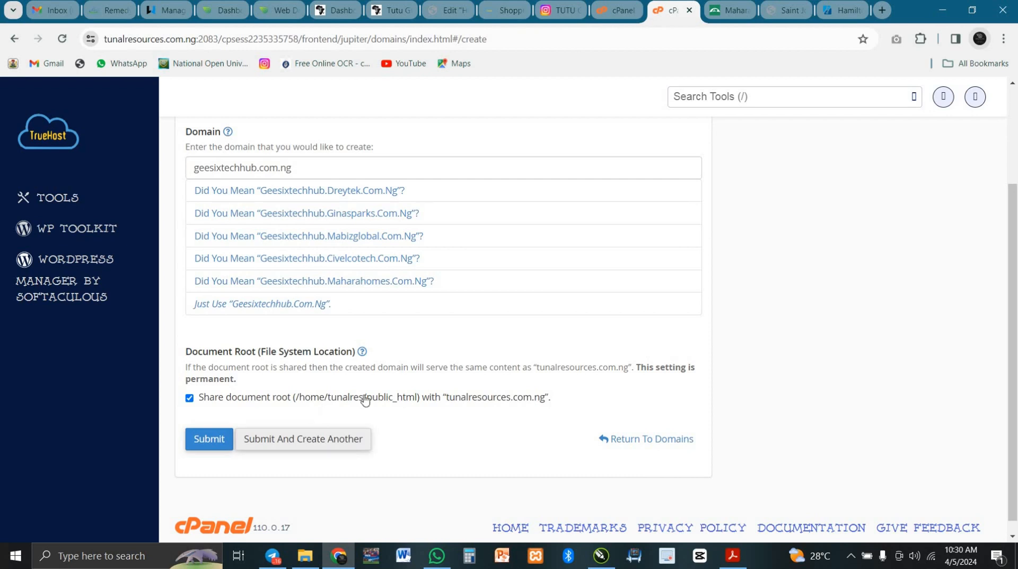
left_click(190, 398)
scroll(347, 396, "down", 1)
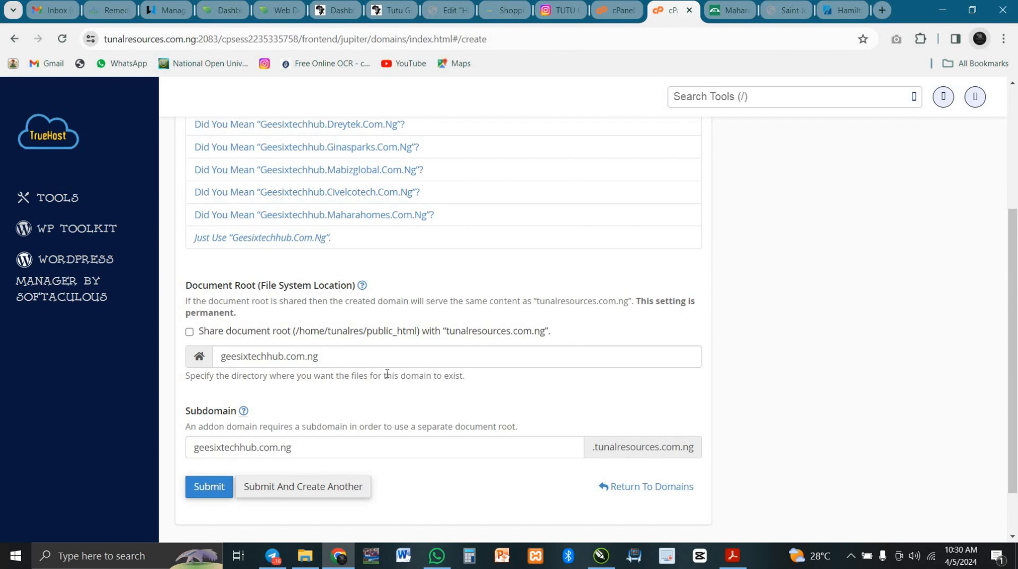
left_click(209, 487)
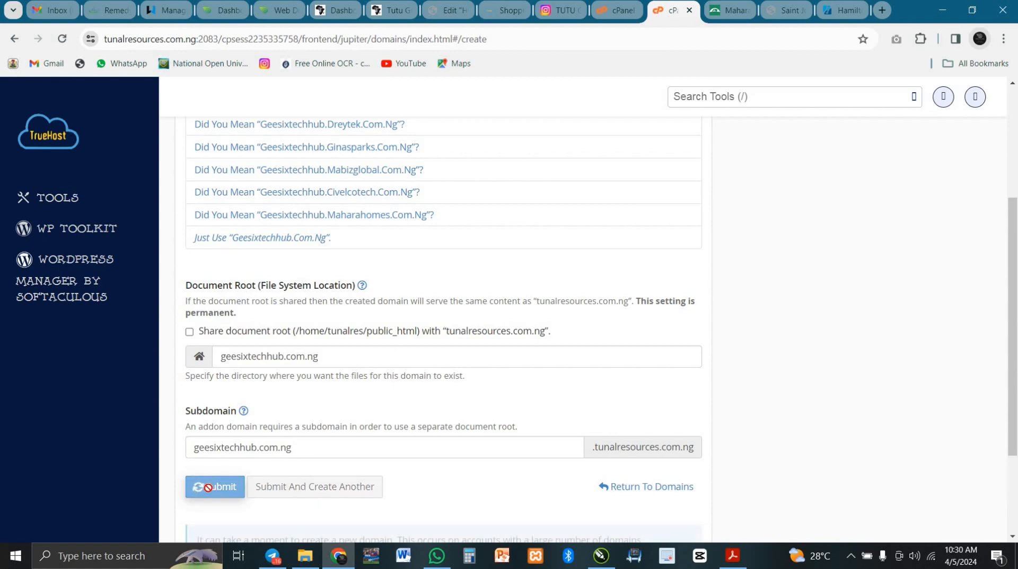
scroll(351, 423, "up", 4)
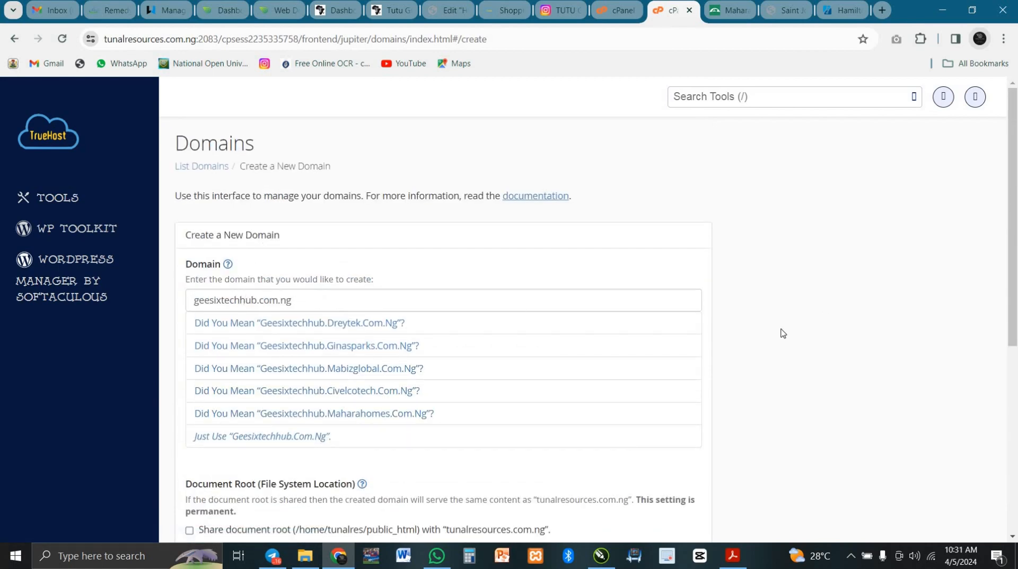
scroll(781, 334, "down", 1)
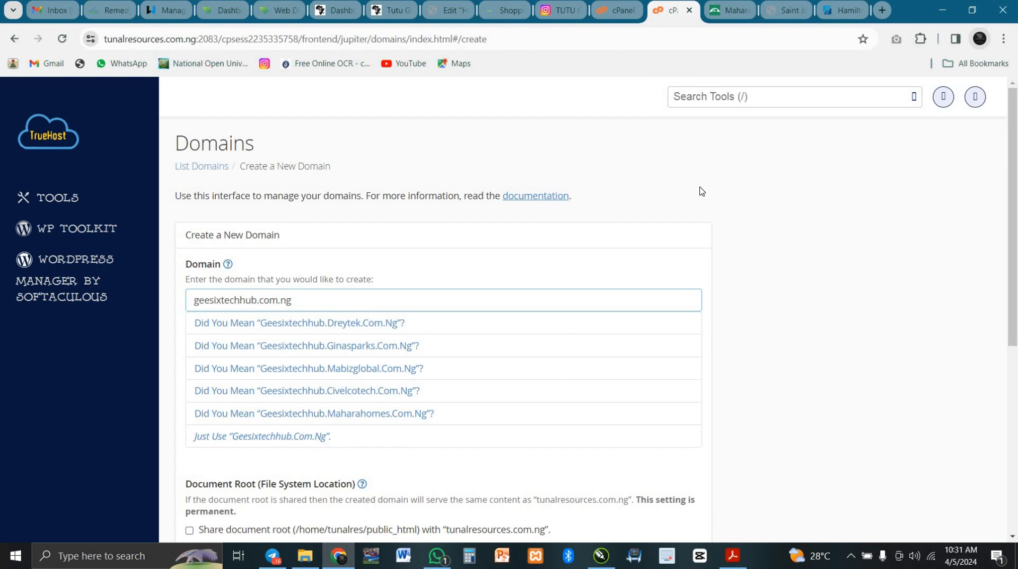
Step: Return to the cPanel tools overview and open WordPress in the Softaculous Apps Installer
left_click(617, 10)
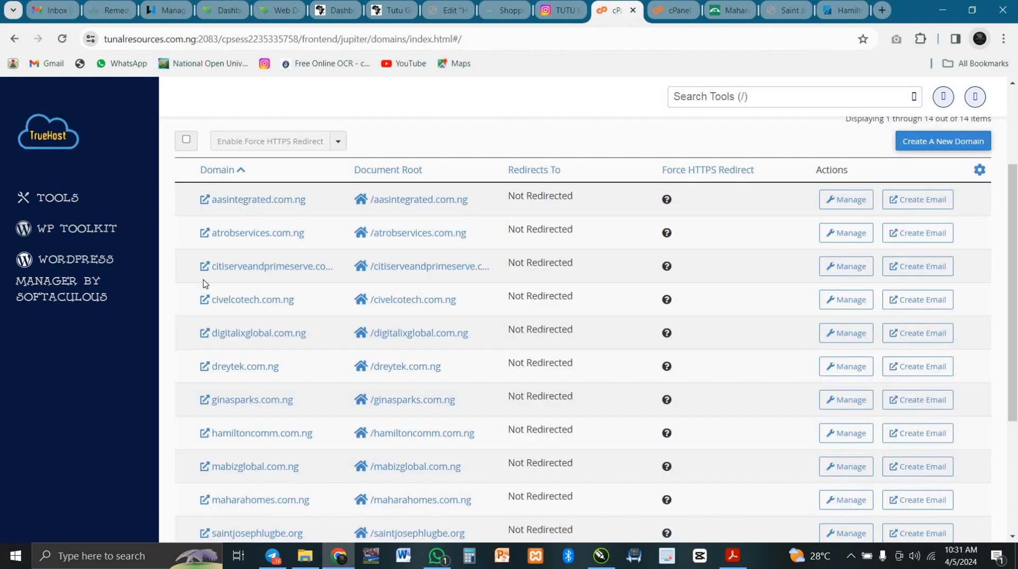
left_click(56, 141)
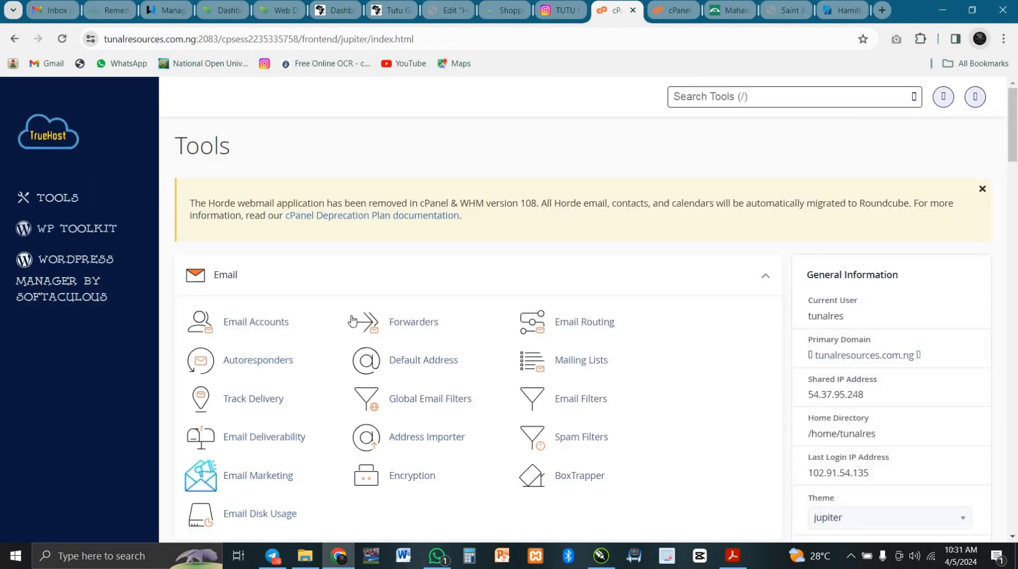
scroll(398, 371, "down", 7)
scroll(393, 320, "down", 15)
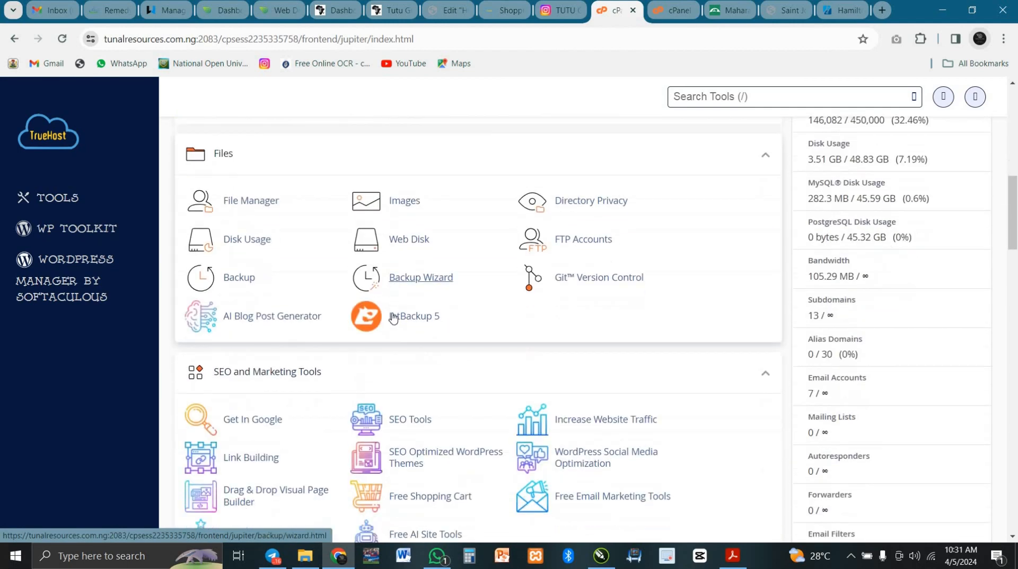
scroll(383, 323, "down", 15)
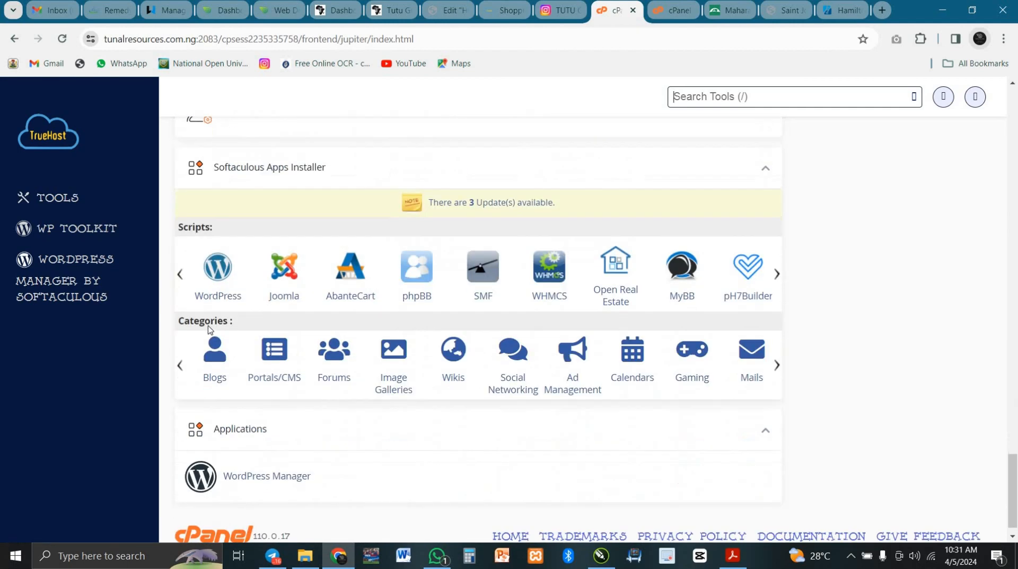
left_click(218, 269)
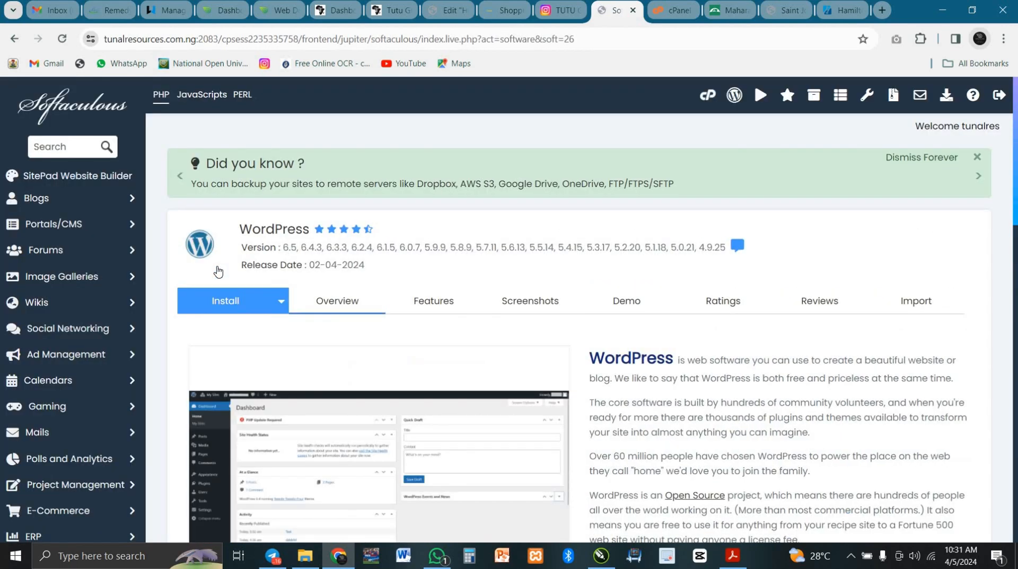
Step: Look through the current WordPress installations listed on the Softaculous WordPress page
scroll(413, 338, "down", 7)
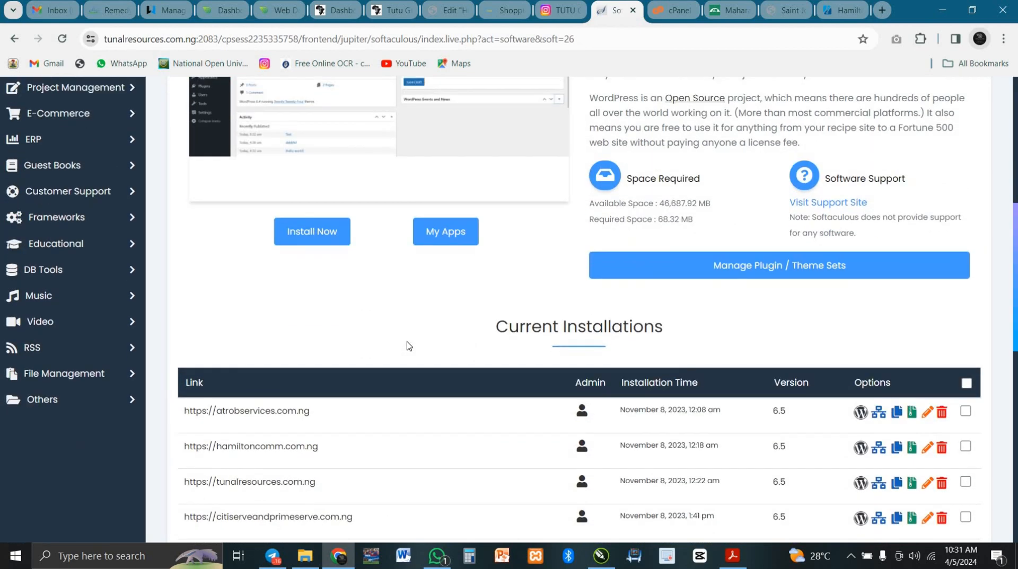
scroll(406, 345, "down", 5)
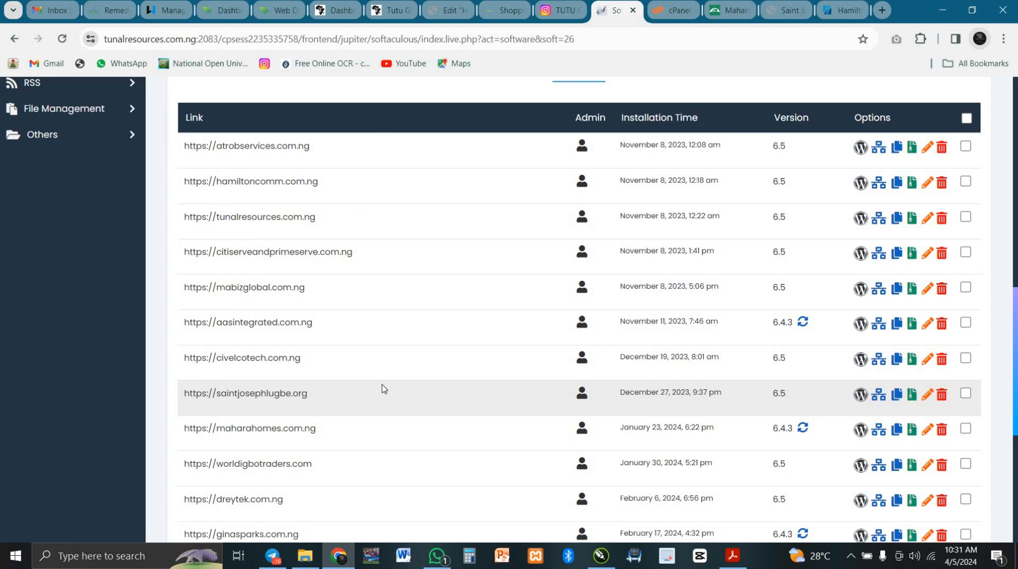
scroll(352, 322, "down", 5)
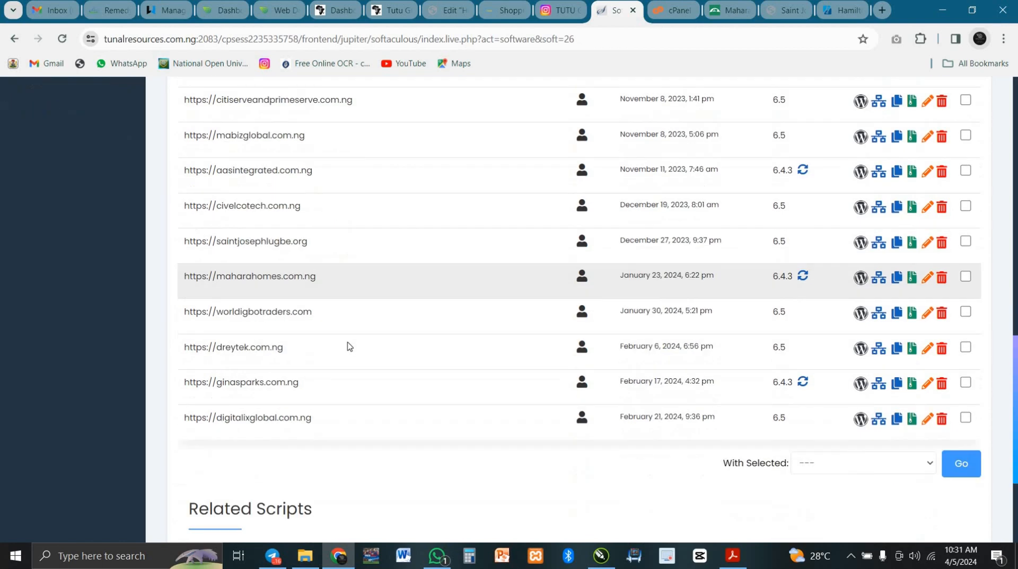
scroll(470, 306, "up", 5)
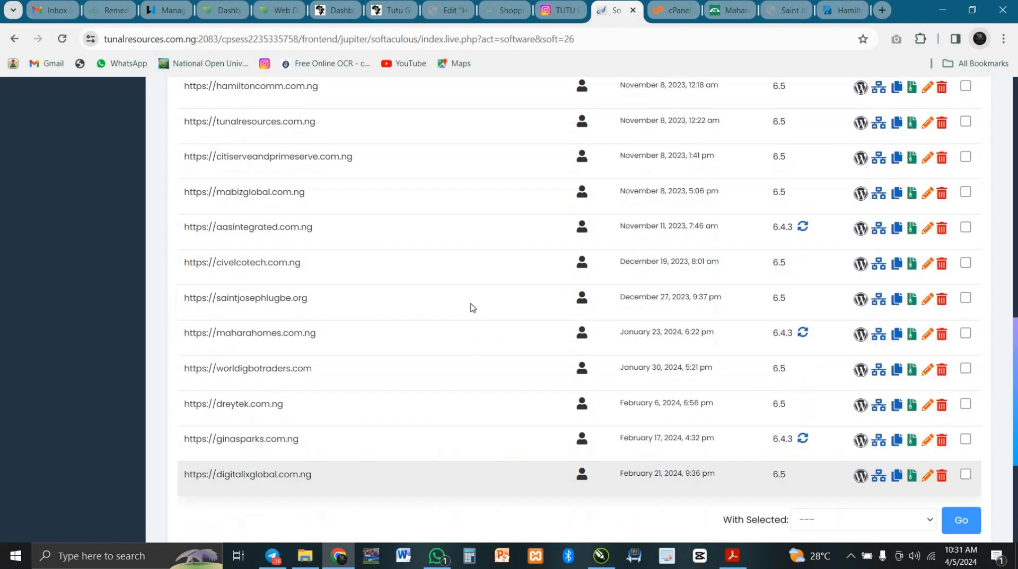
Step: Open the installation form for WordPress in Softaculous
scroll(293, 285, "up", 6)
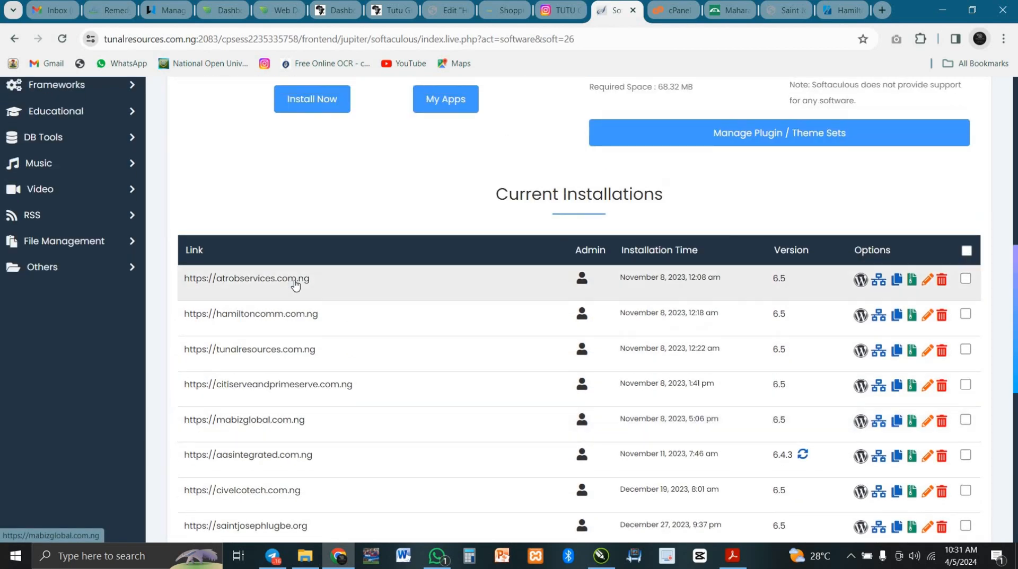
scroll(293, 285, "up", 6)
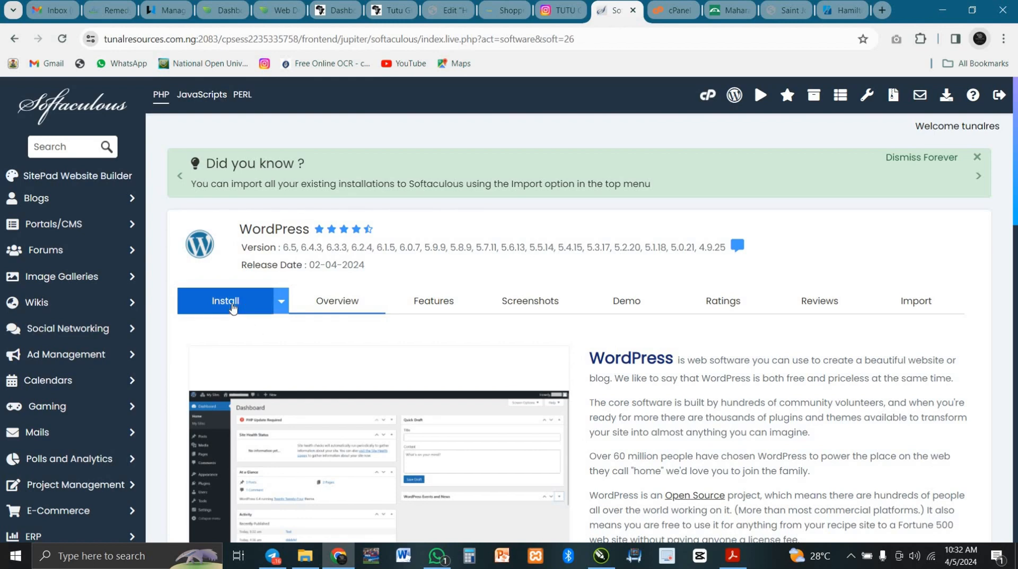
left_click(233, 307)
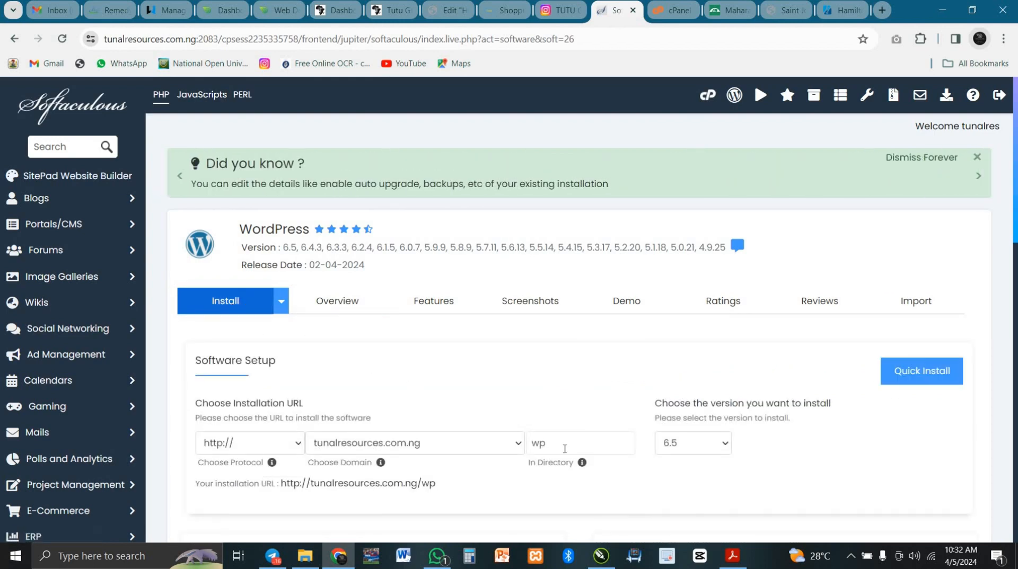
left_click(452, 444)
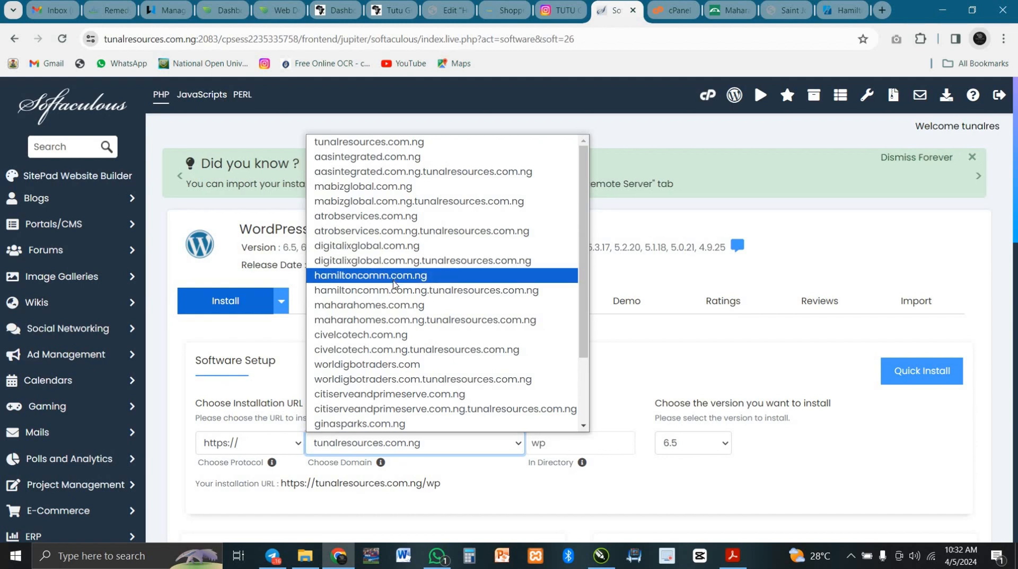
left_click(392, 281)
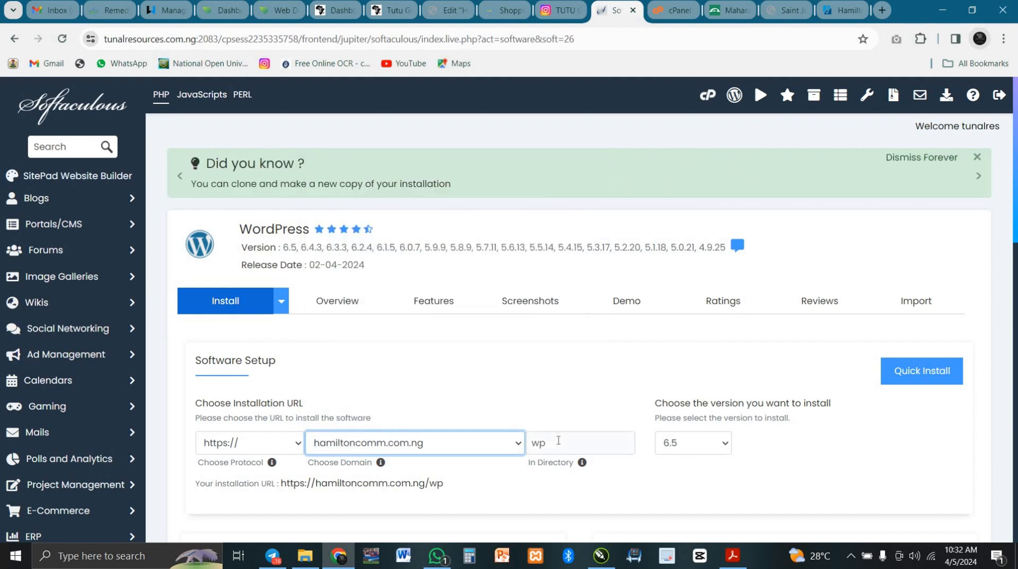
left_click(559, 443)
key("ctrl+a")
key("BackSpace")
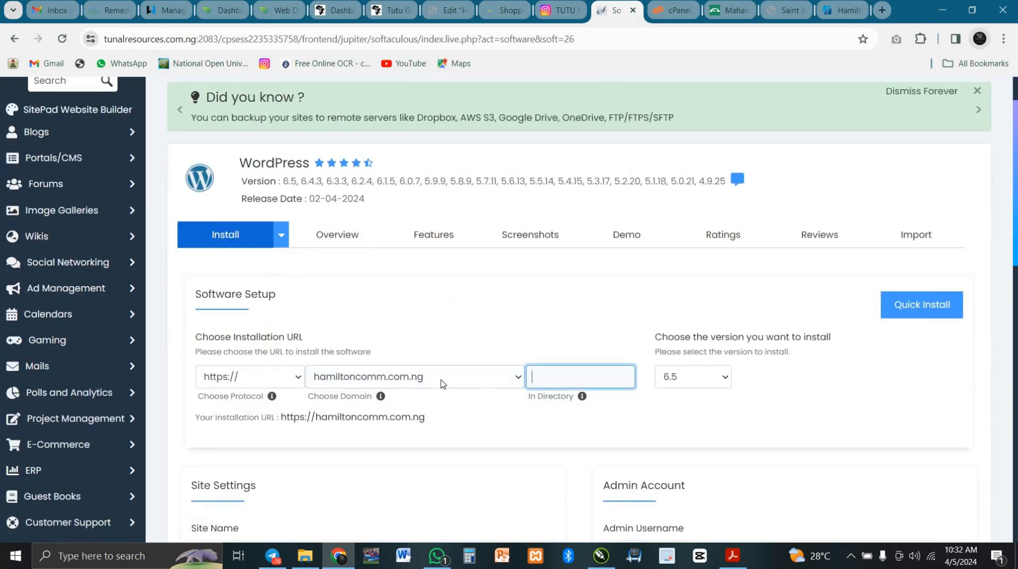
Step: Review the rest of the installation form, including site settings, admin username and password, language, plugins and theme options
scroll(240, 406, "down", 3)
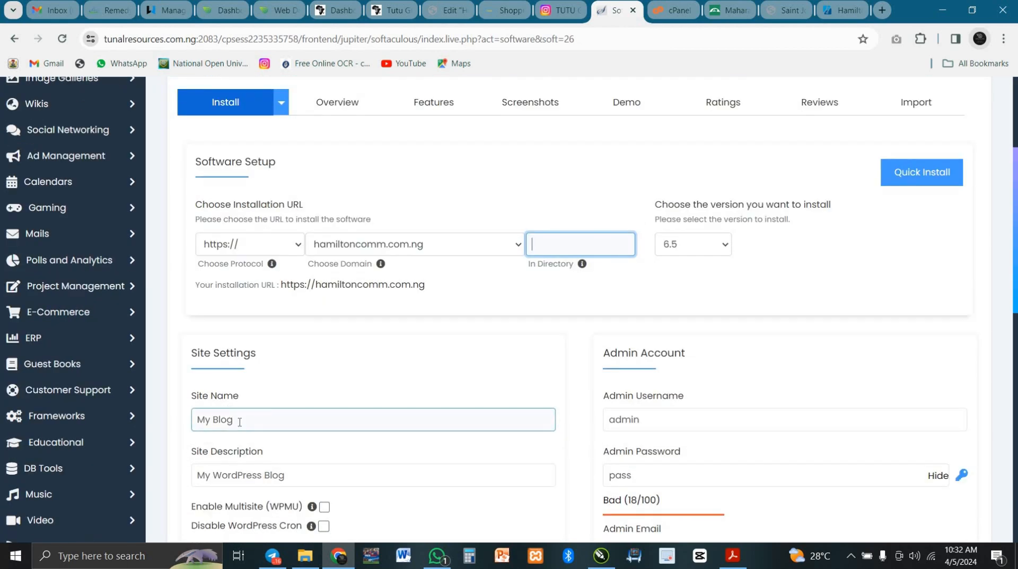
double_click(602, 427)
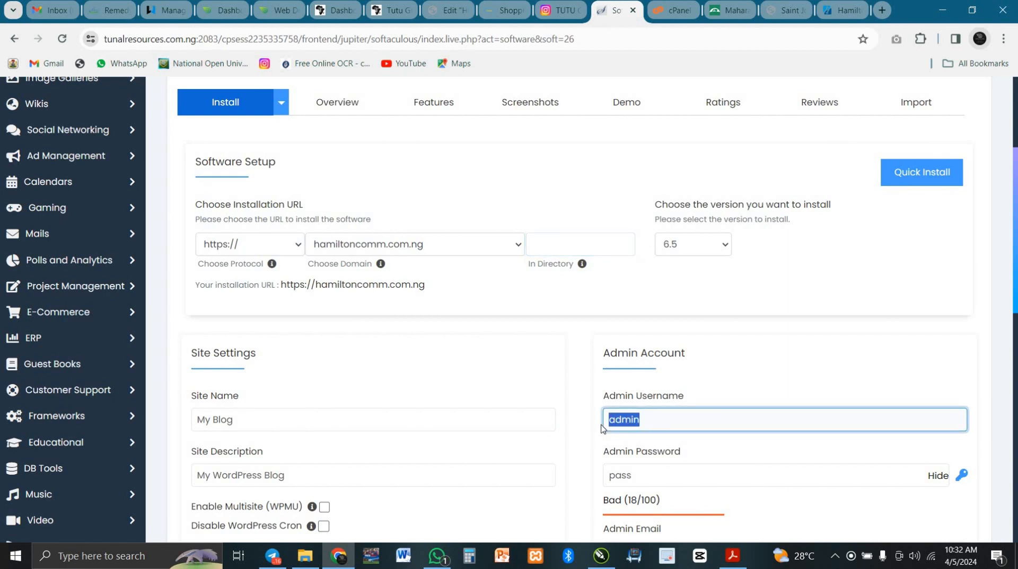
scroll(661, 423, "down", 1)
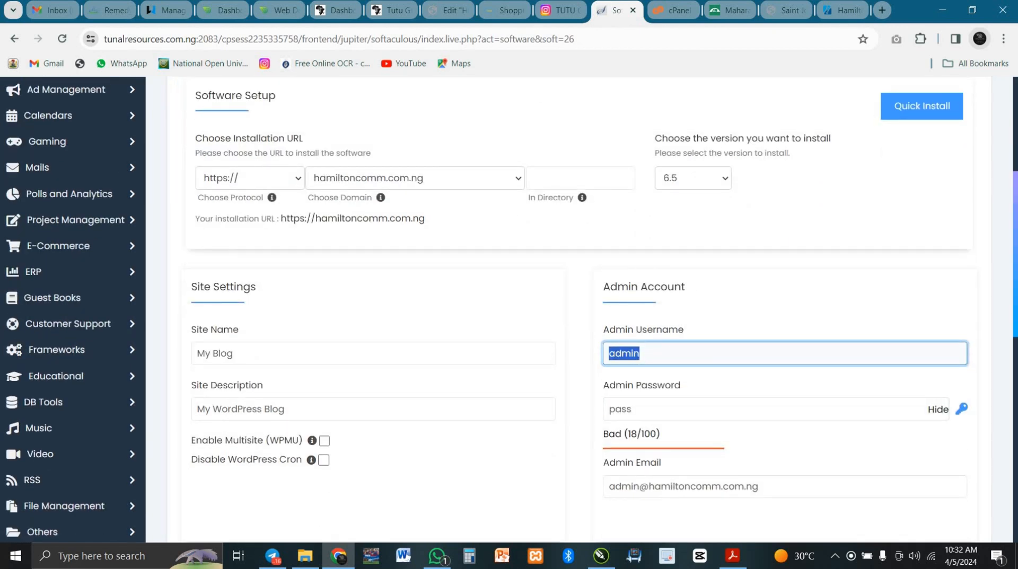
double_click(613, 413)
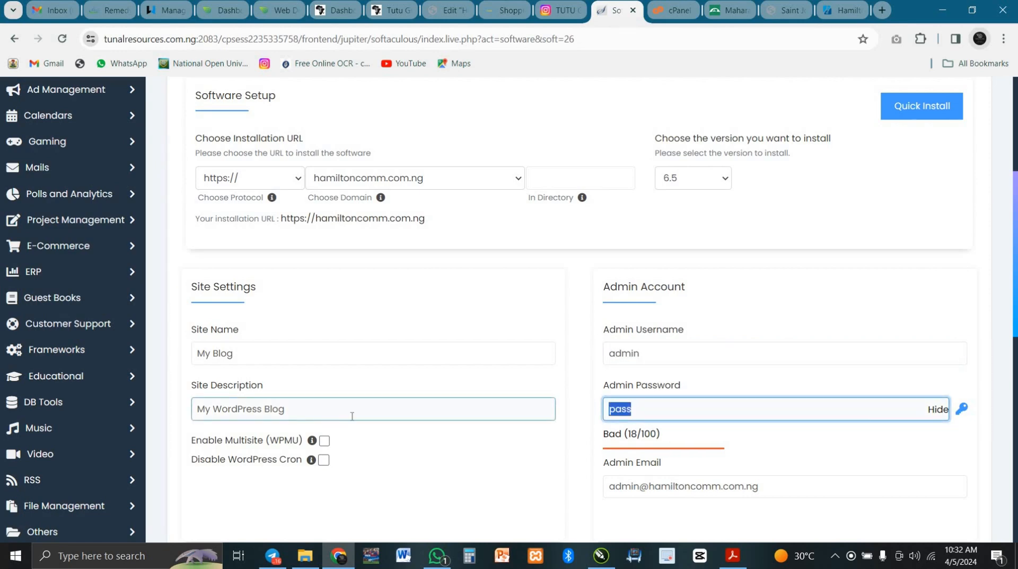
scroll(363, 419, "down", 3)
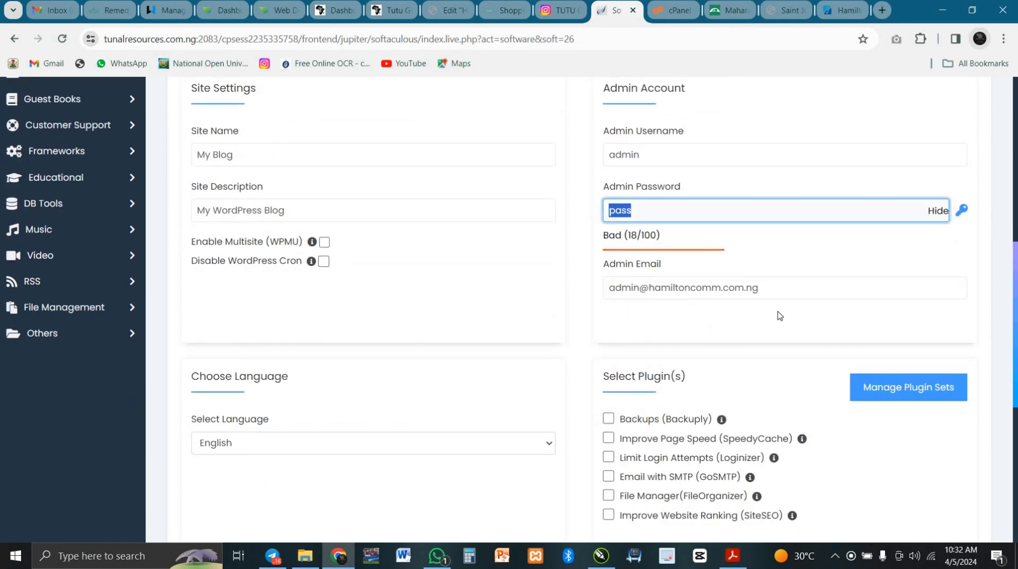
scroll(570, 390, "down", 6)
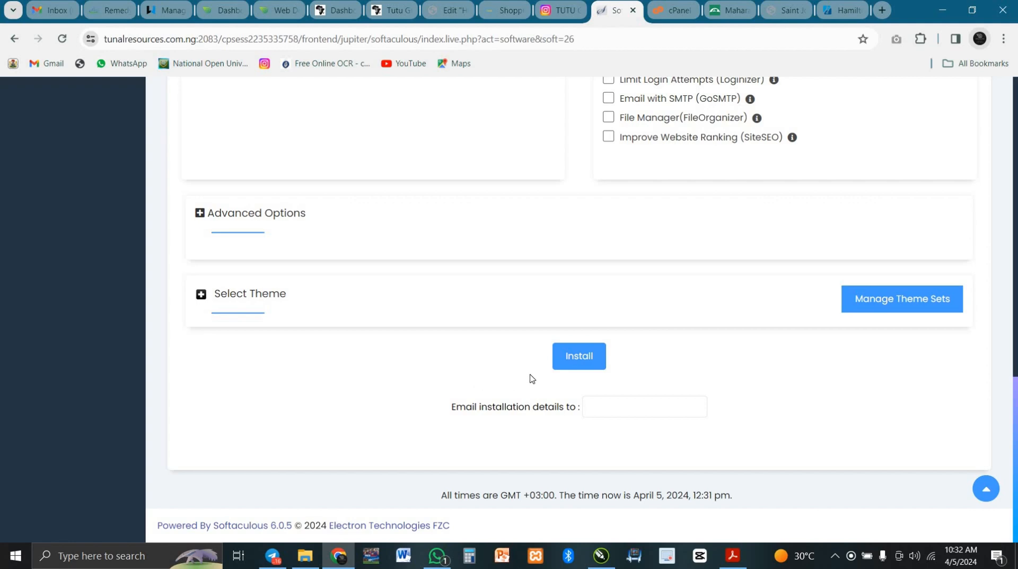
scroll(529, 378, "up", 10)
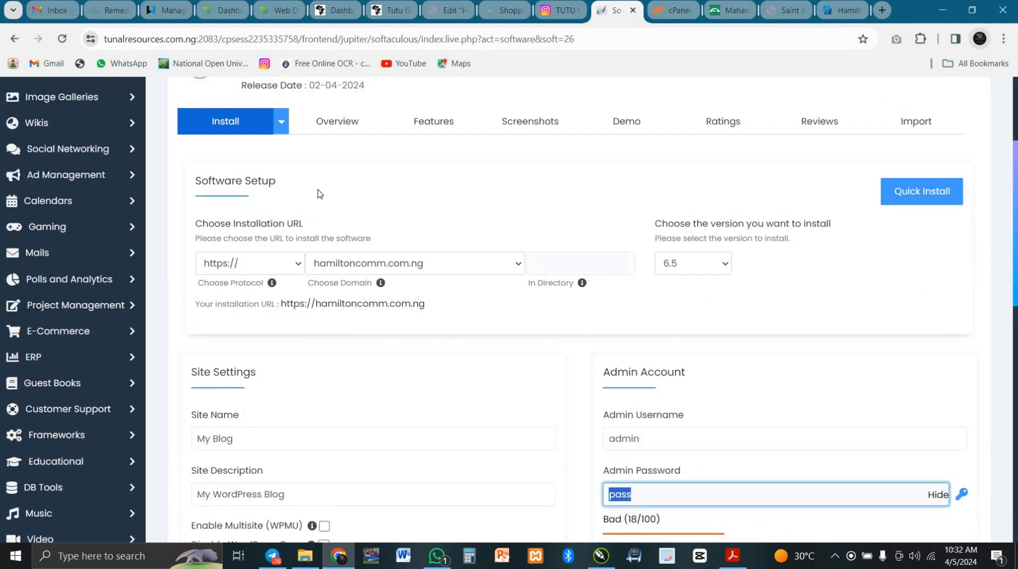
Step: Return to the WordPress overview and look through the list of current installations
left_click(335, 122)
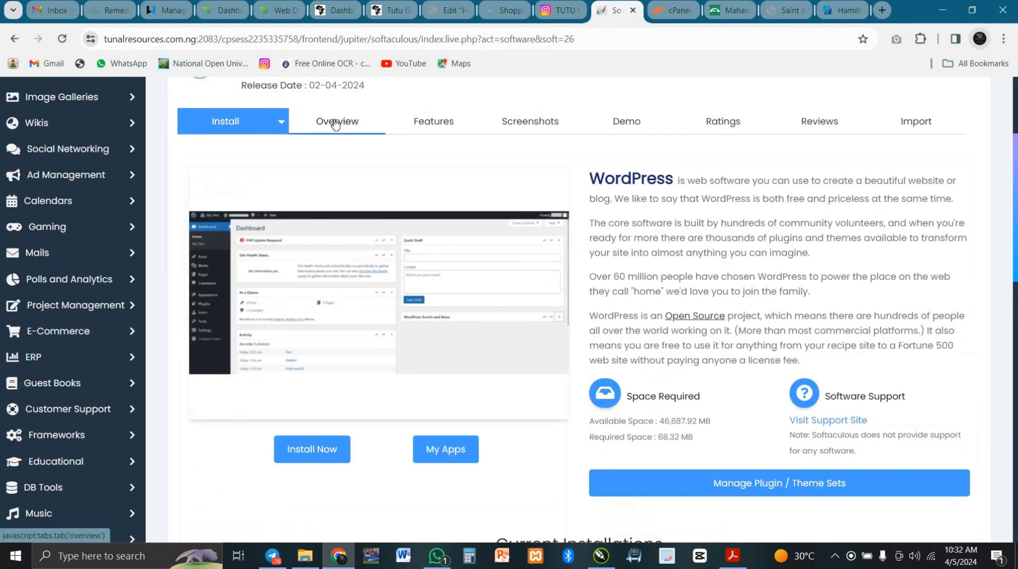
scroll(559, 331, "down", 4)
scroll(451, 342, "down", 3)
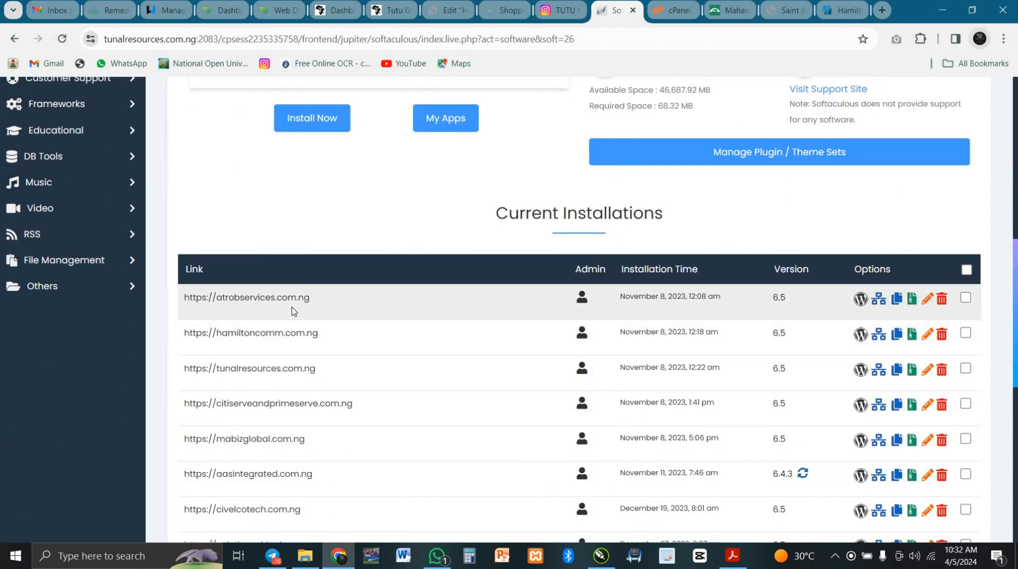
scroll(295, 314, "down", 4)
scroll(316, 415, "down", 5)
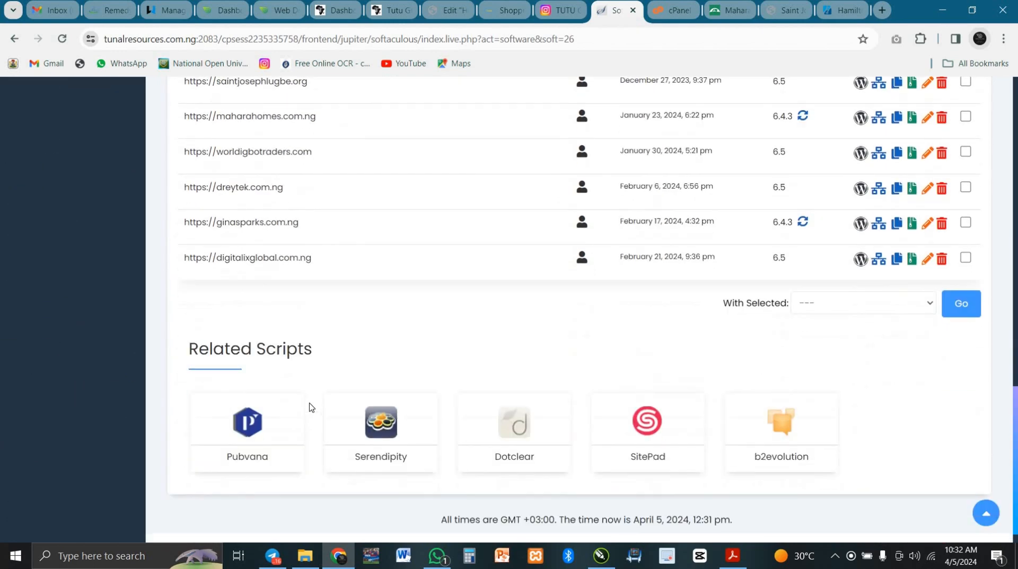
scroll(311, 409, "up", 5)
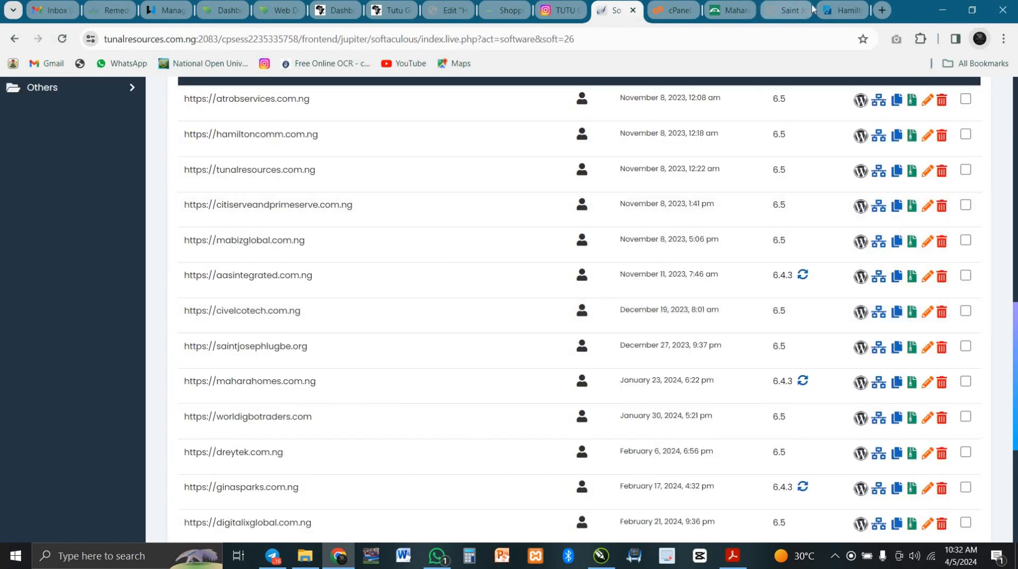
Step: Compare the live websites hamiltoncomm.com.ng and saintjosephlugbe.org, ending on the Hamilton Communication home page
left_click(840, 9)
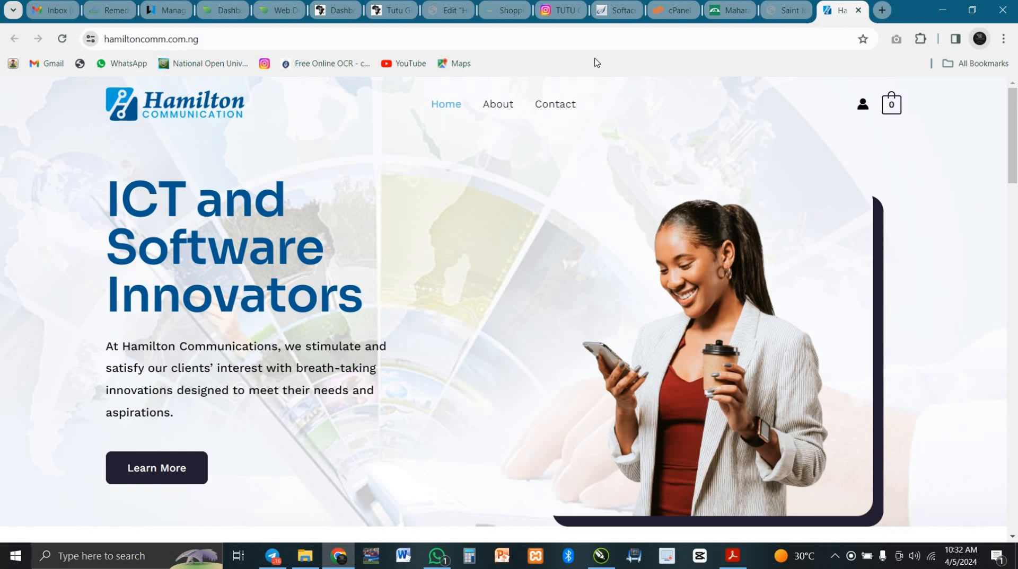
left_click(771, 9)
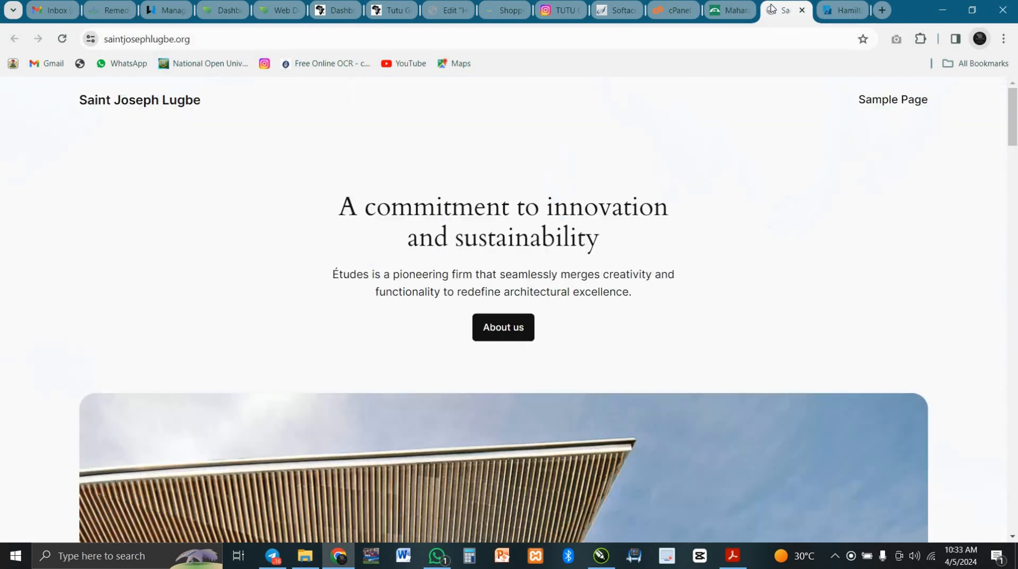
left_click(841, 9)
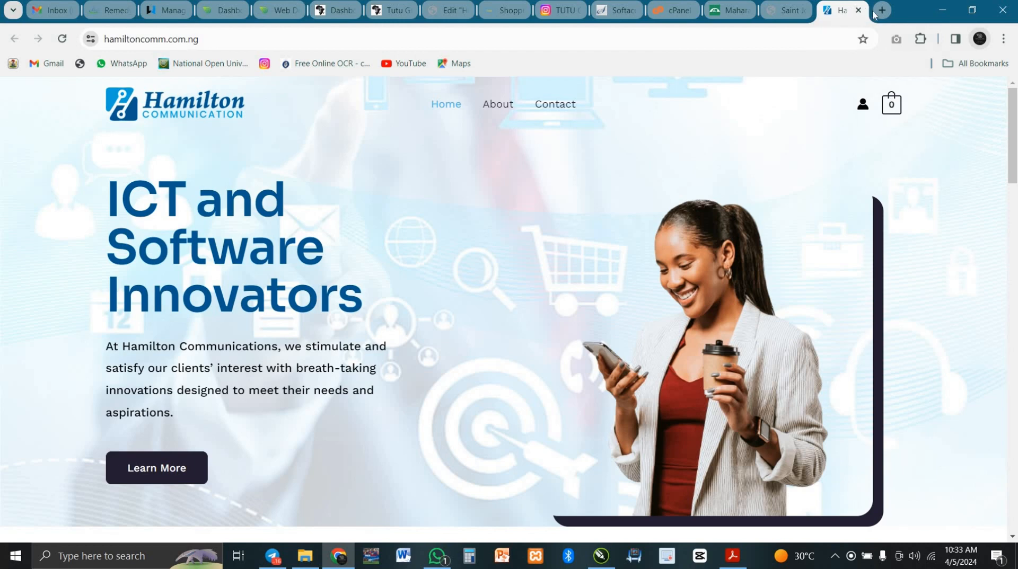